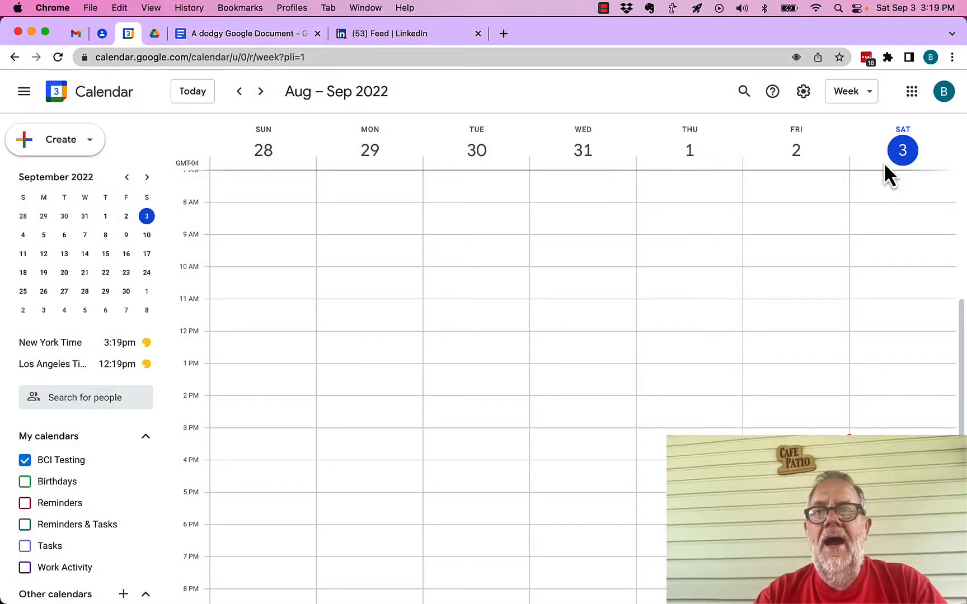
Check which Google account is signed in by viewing the account details and highlighting the BCI Testing account name
left_click(943, 91)
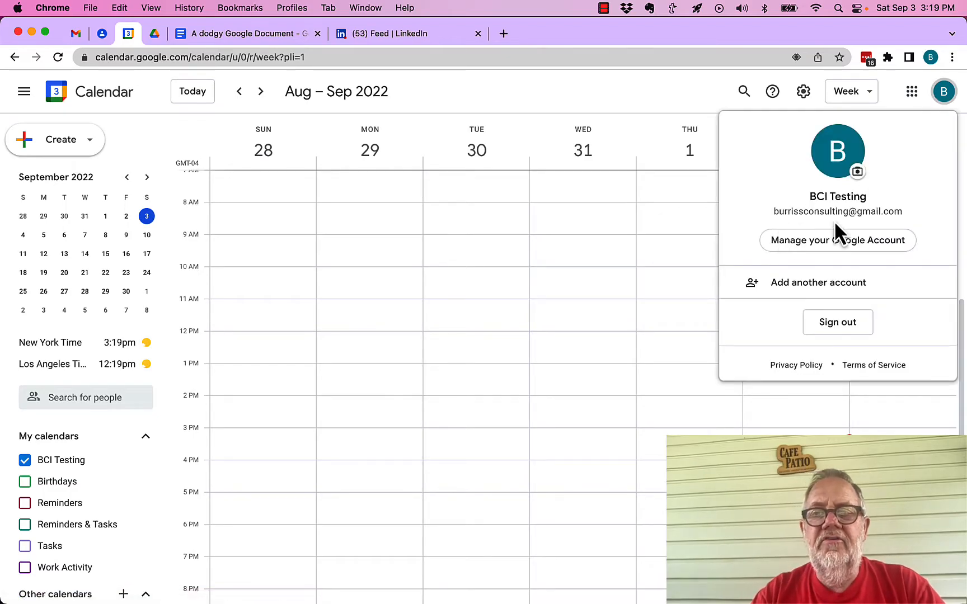
left_click(603, 105)
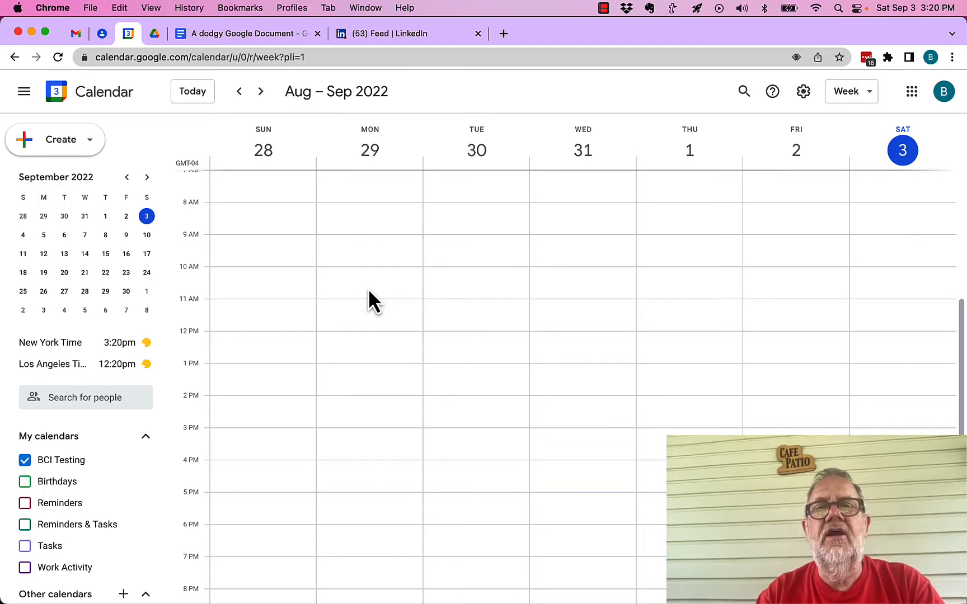
scroll(77, 458, "down", 2)
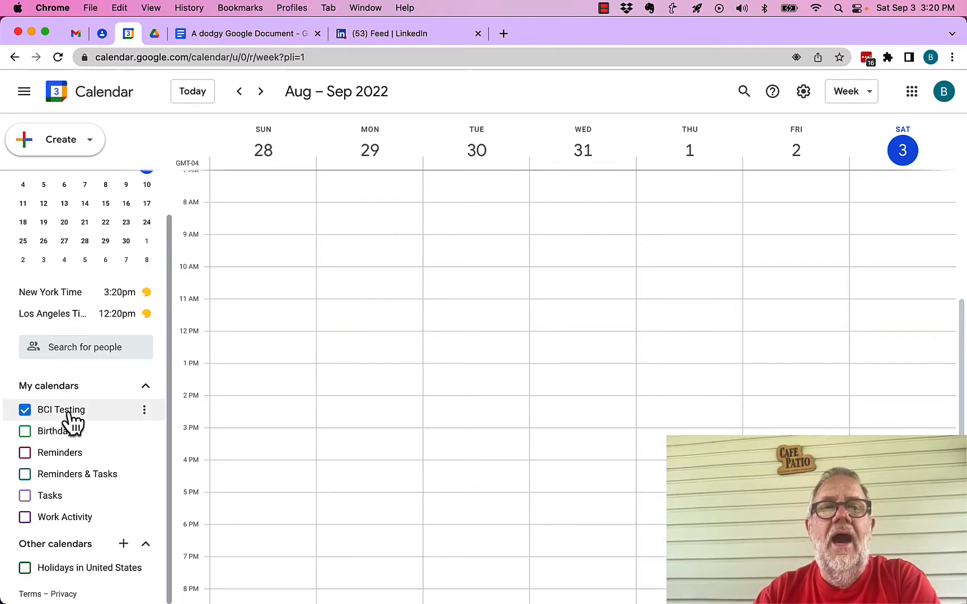
left_click(945, 93)
left_click_drag(809, 197, 872, 195)
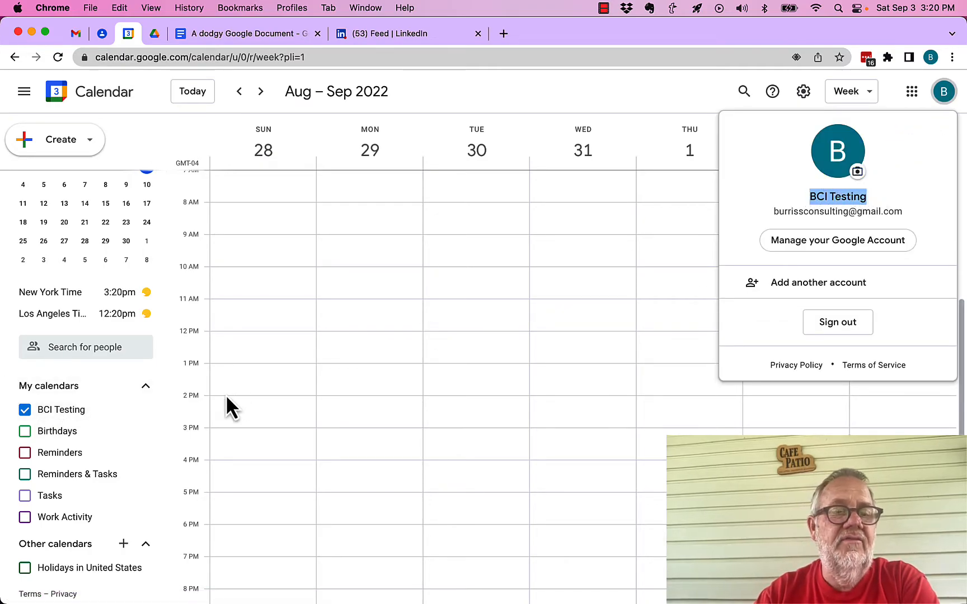
left_click(210, 412)
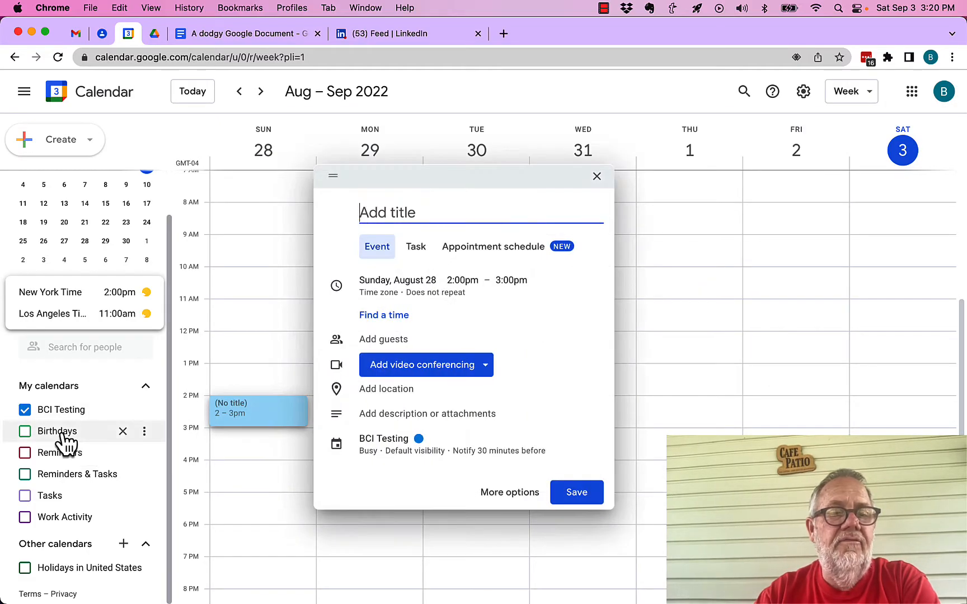
left_click(65, 443)
Toggle the Reminders, Birthdays and Tasks calendars on and off again so only BCI Testing is displayed
left_click(42, 453)
left_click(25, 432)
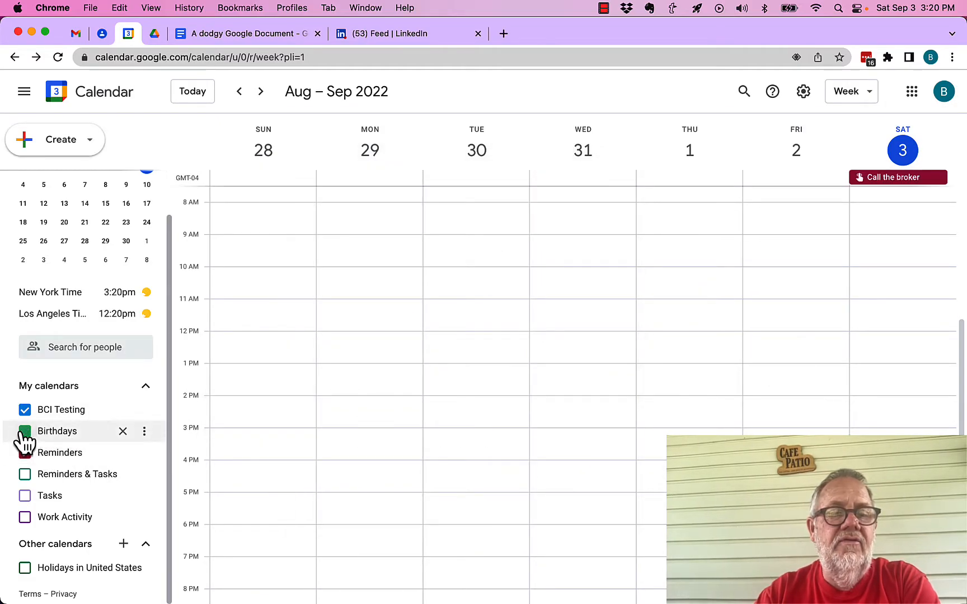
left_click(25, 453)
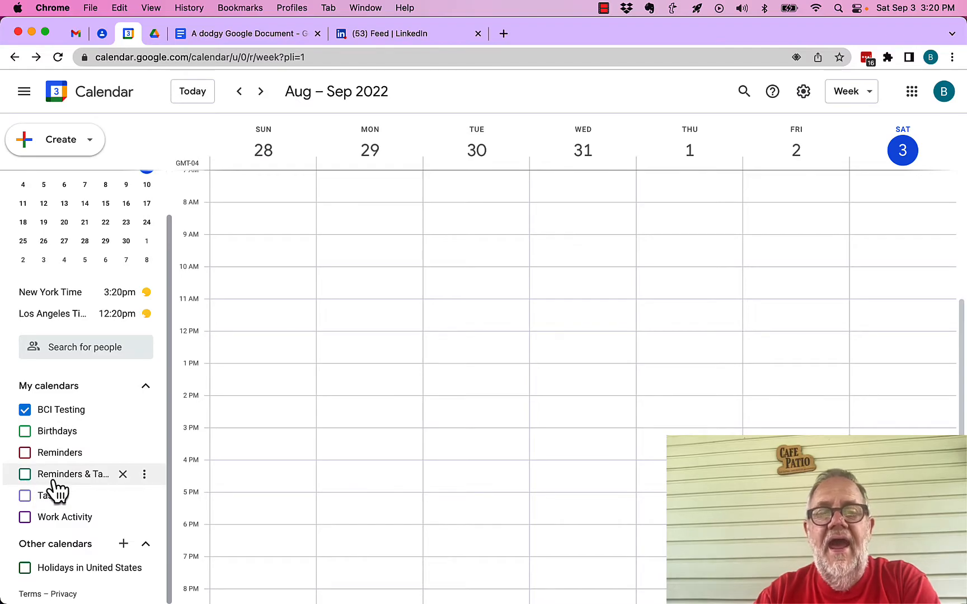
left_click(25, 497)
left_click(24, 454)
left_click(25, 453)
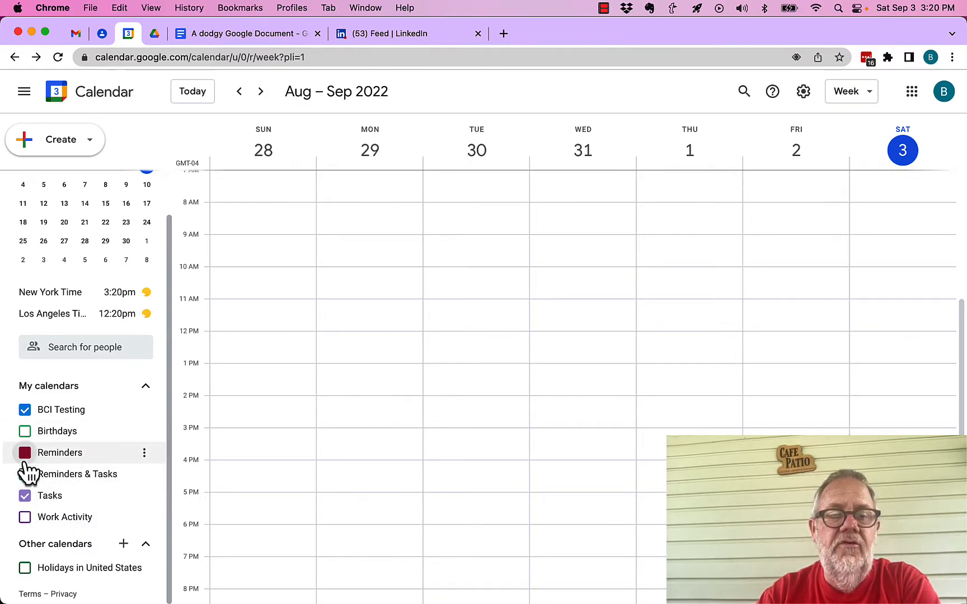
left_click(25, 496)
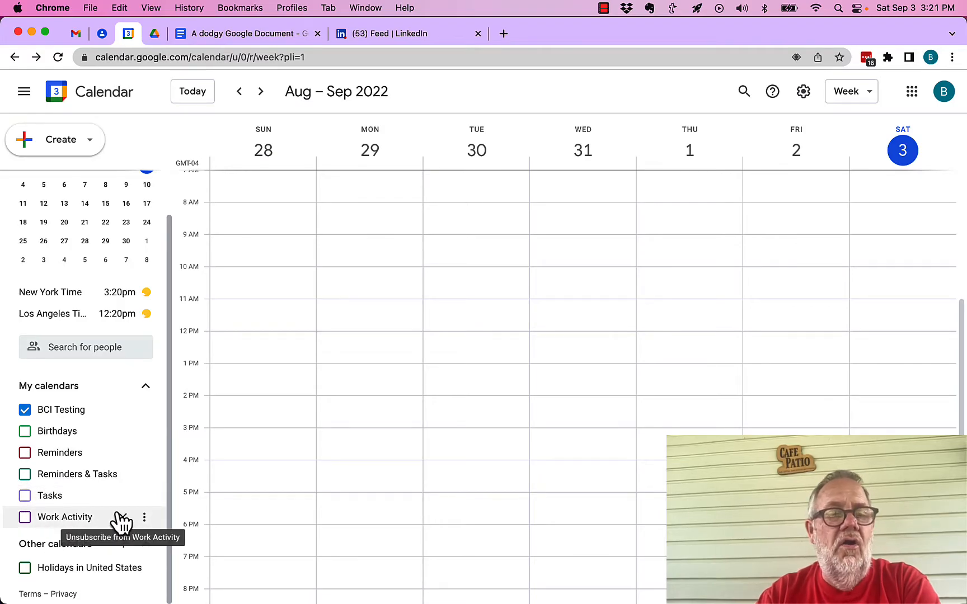
Permanently delete the Work Activity calendar through its settings and return to the week view
left_click(143, 519)
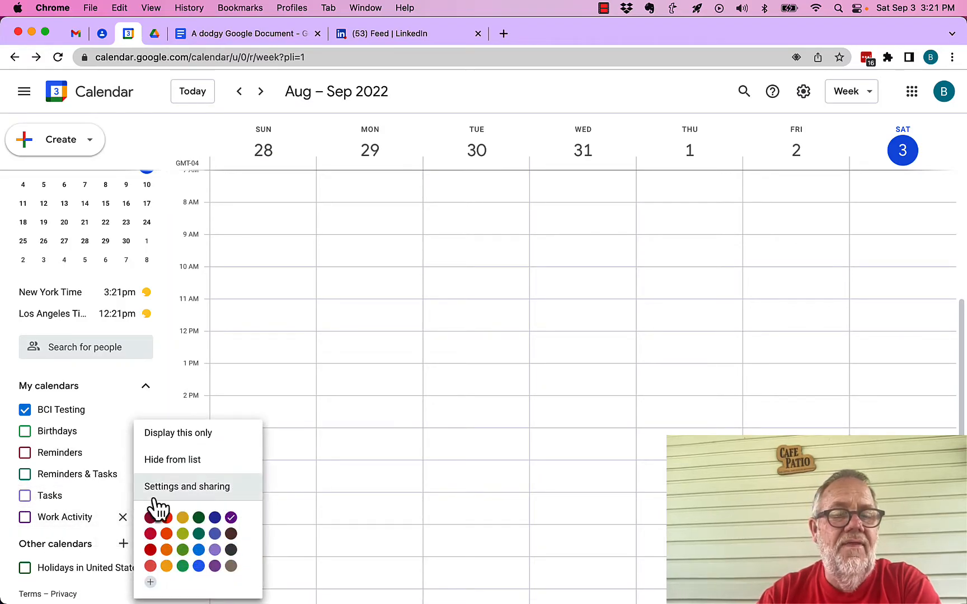
left_click(176, 488)
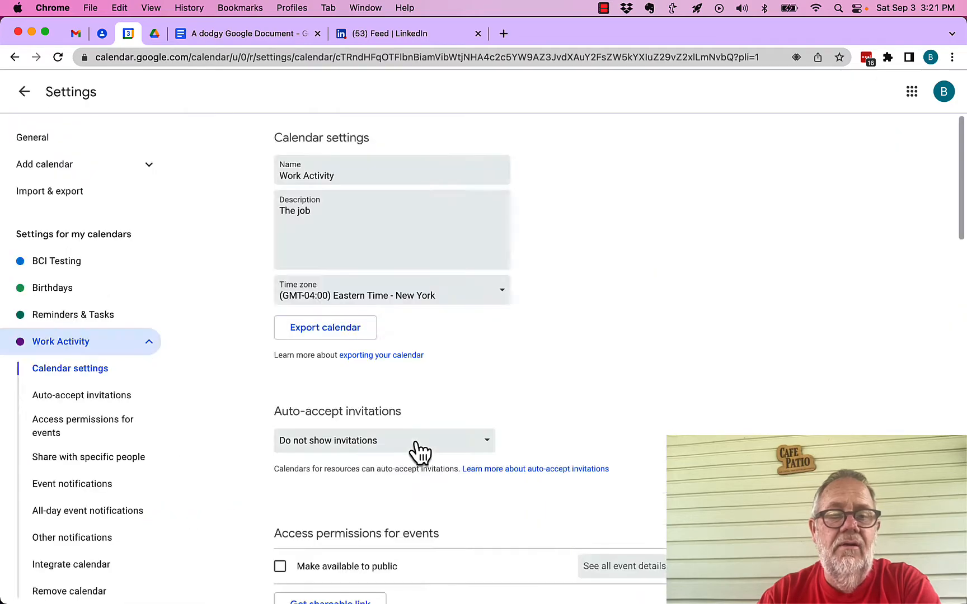
scroll(420, 451, "down", 15)
scroll(416, 442, "down", 5)
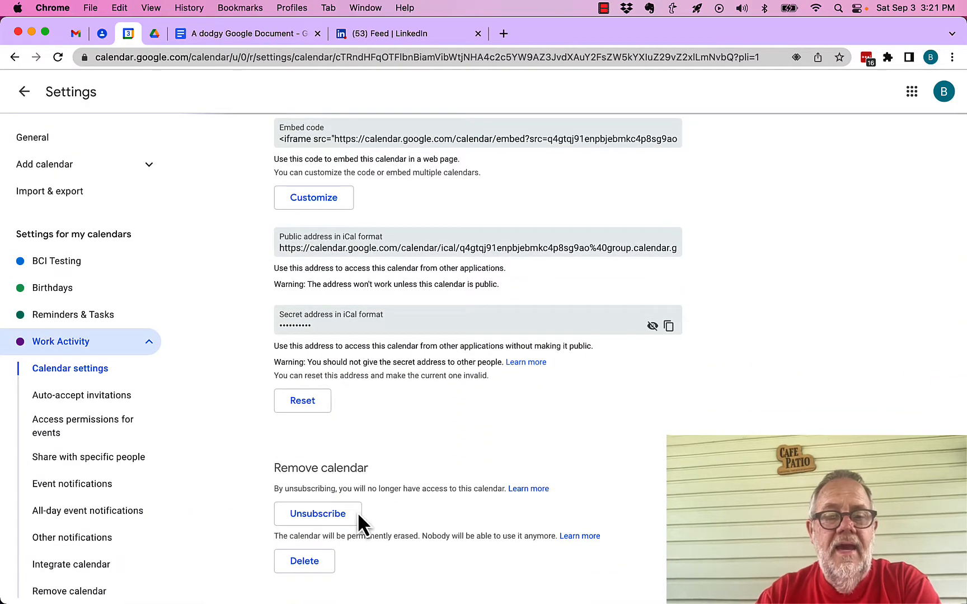
left_click(317, 560)
left_click(538, 367)
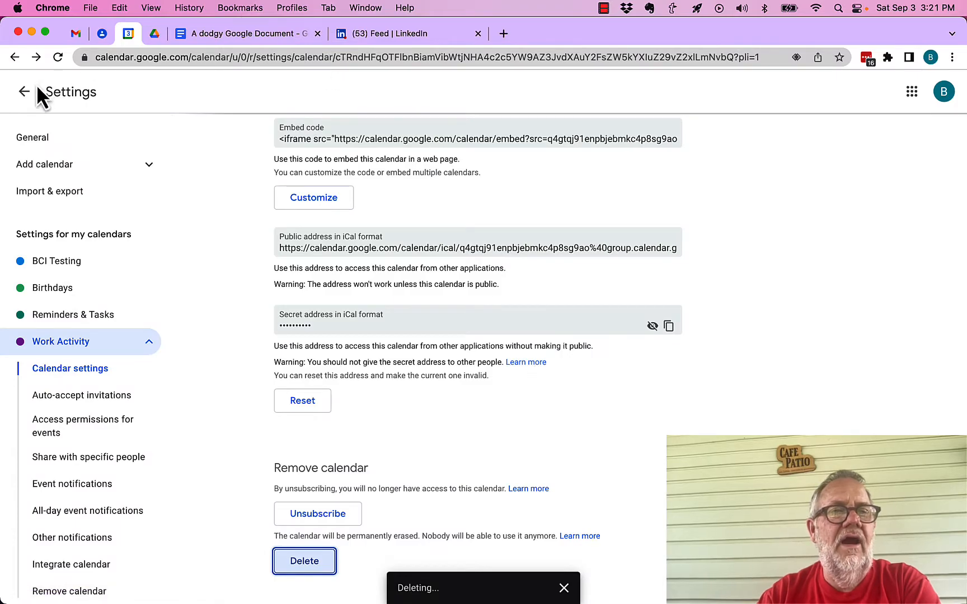
left_click(25, 92)
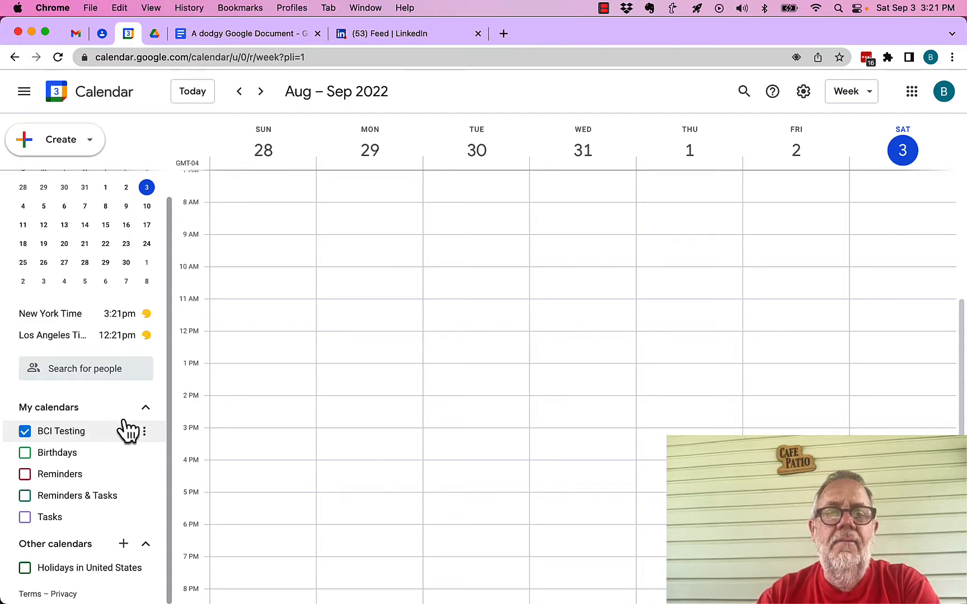
left_click(125, 547)
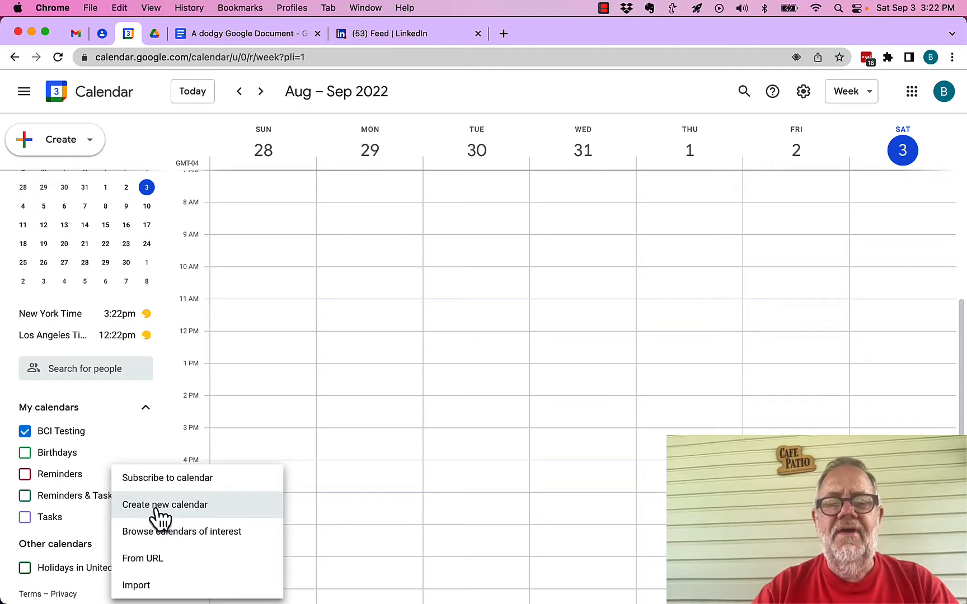
left_click(125, 392)
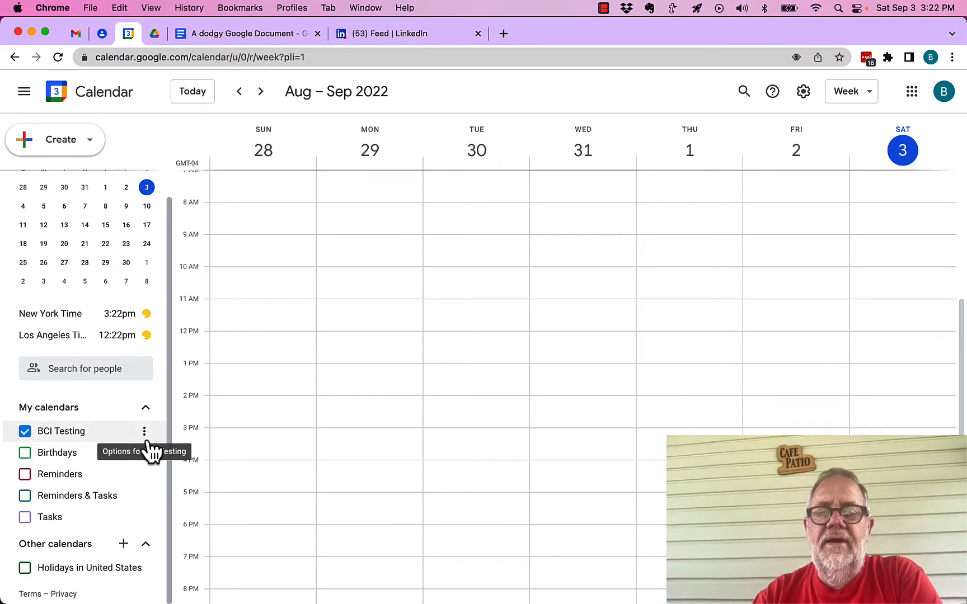
Make the BCI Testing calendar available to the public in its settings, accepting the visibility warning
left_click(147, 441)
left_click(180, 469)
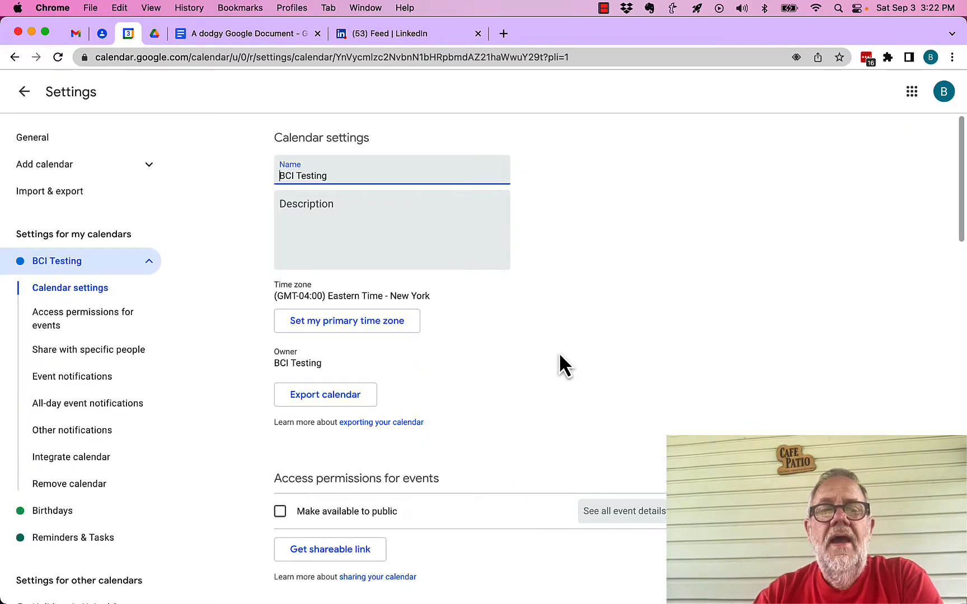
scroll(559, 356, "down", 5)
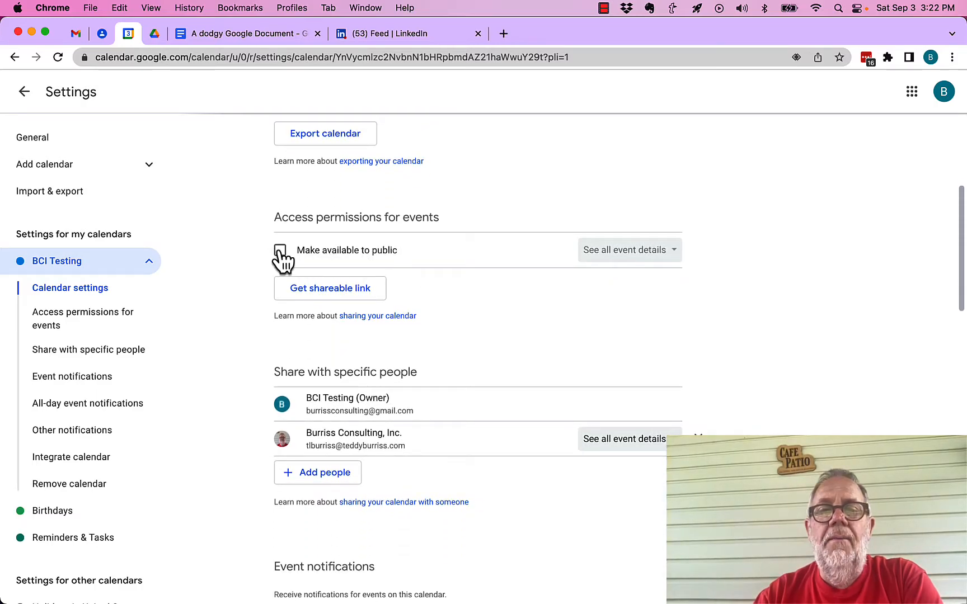
left_click(280, 250)
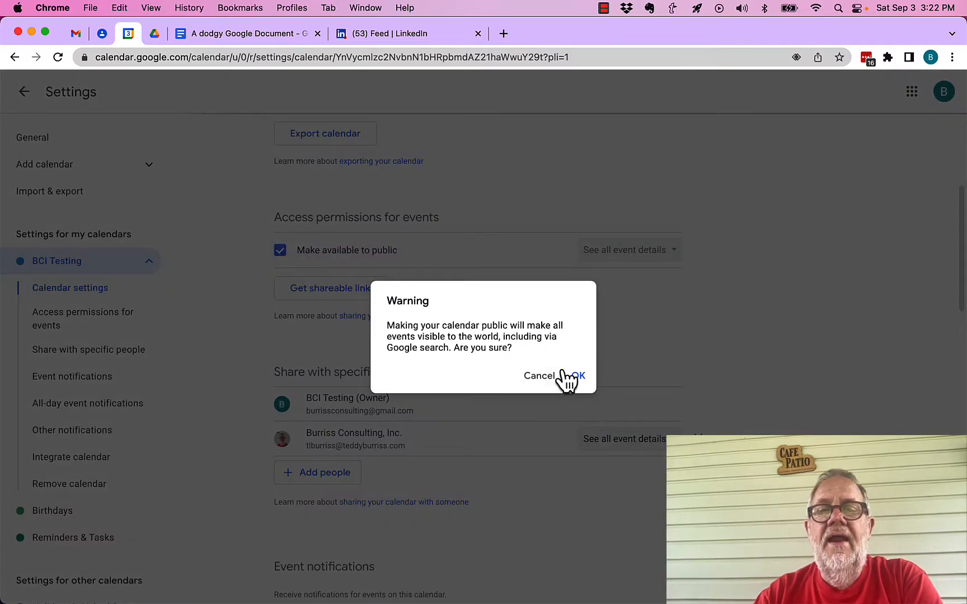
left_click(578, 376)
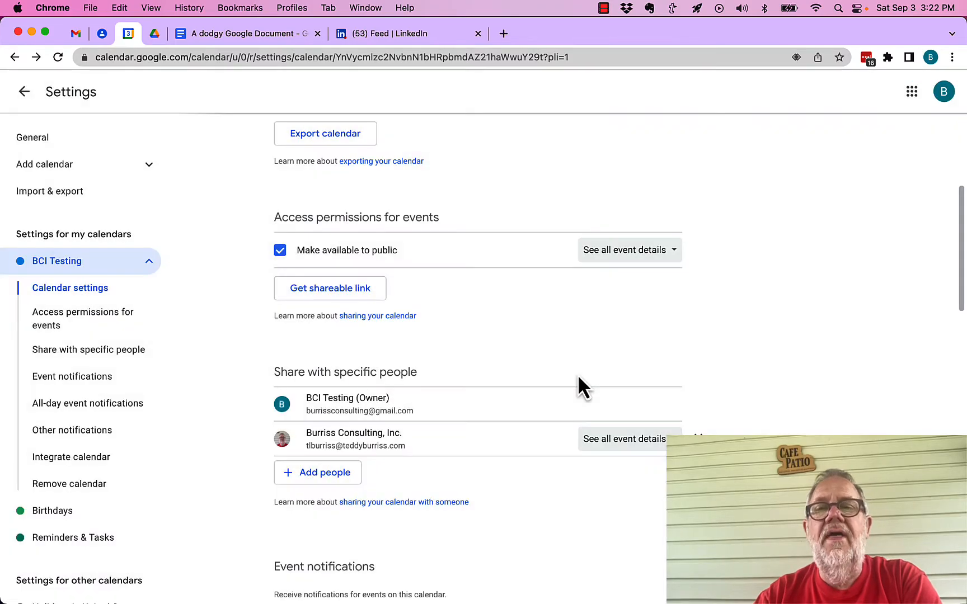
Switch the public access level to See only free/busy (hide details) and back to See all event details
left_click(666, 252)
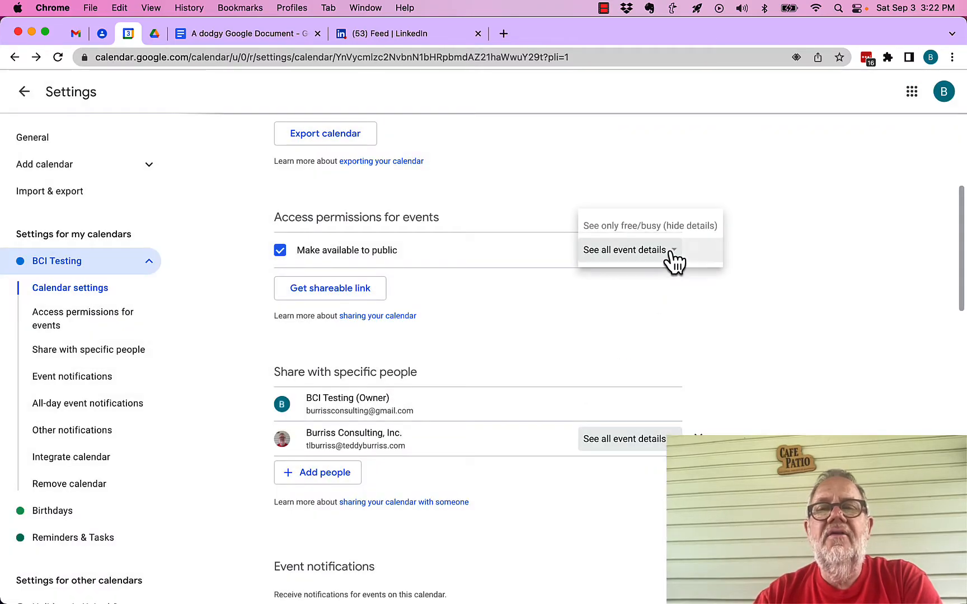
left_click(654, 230)
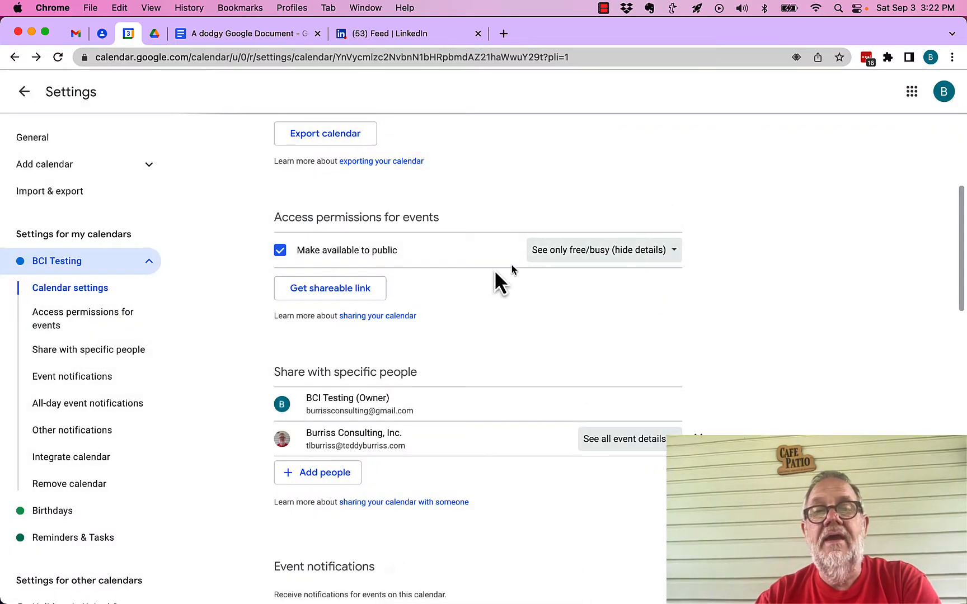
left_click(577, 259)
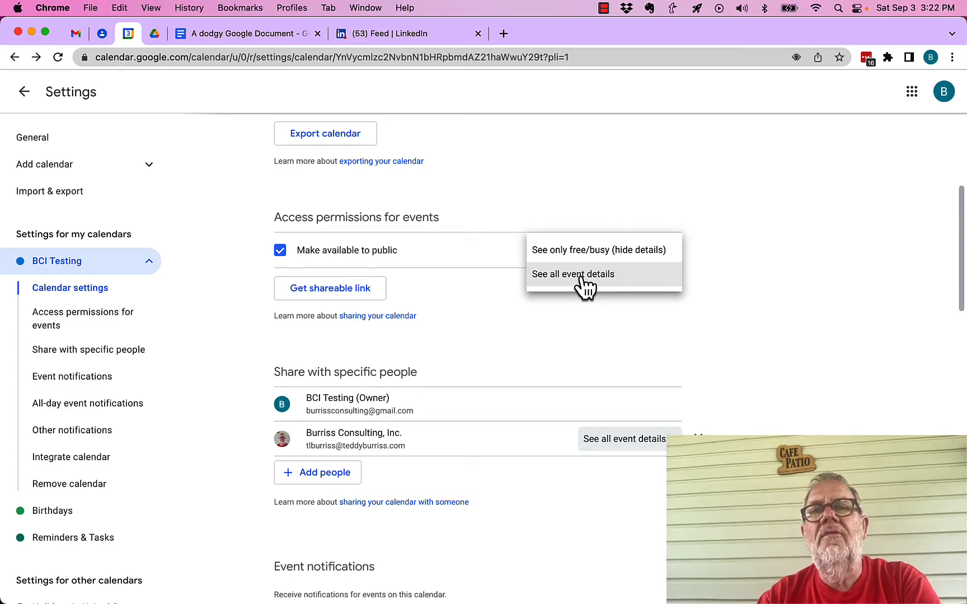
left_click(585, 275)
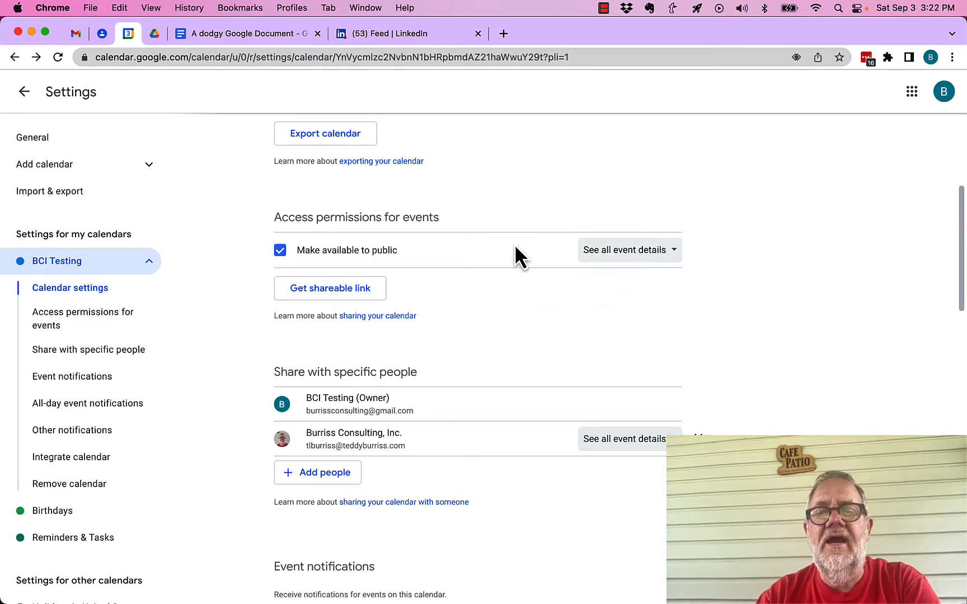
Copy the BCI Testing calendar's shareable link, test it in an incognito window, and return to the calendar settings
left_click(370, 296)
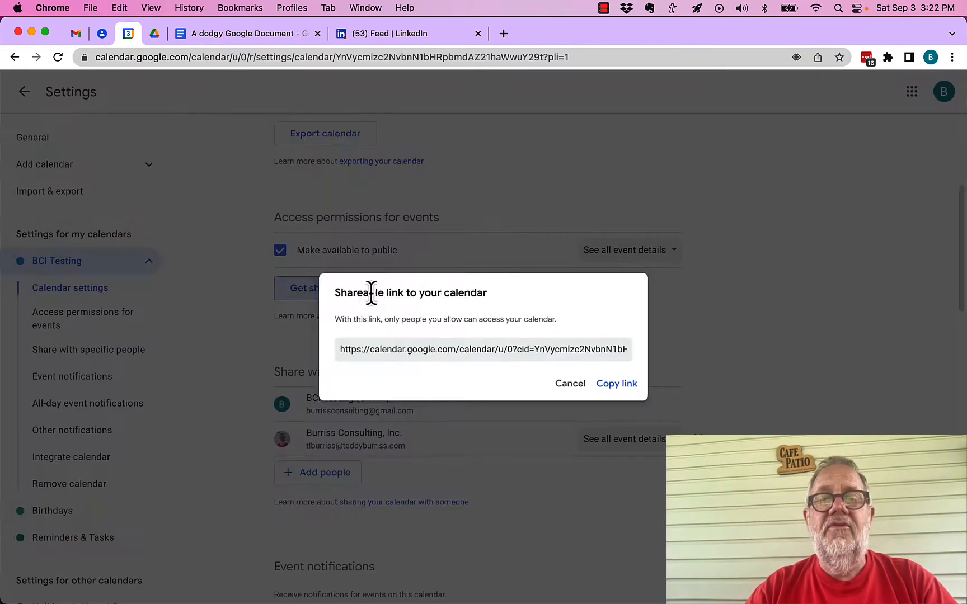
left_click(619, 385)
left_click(92, 7)
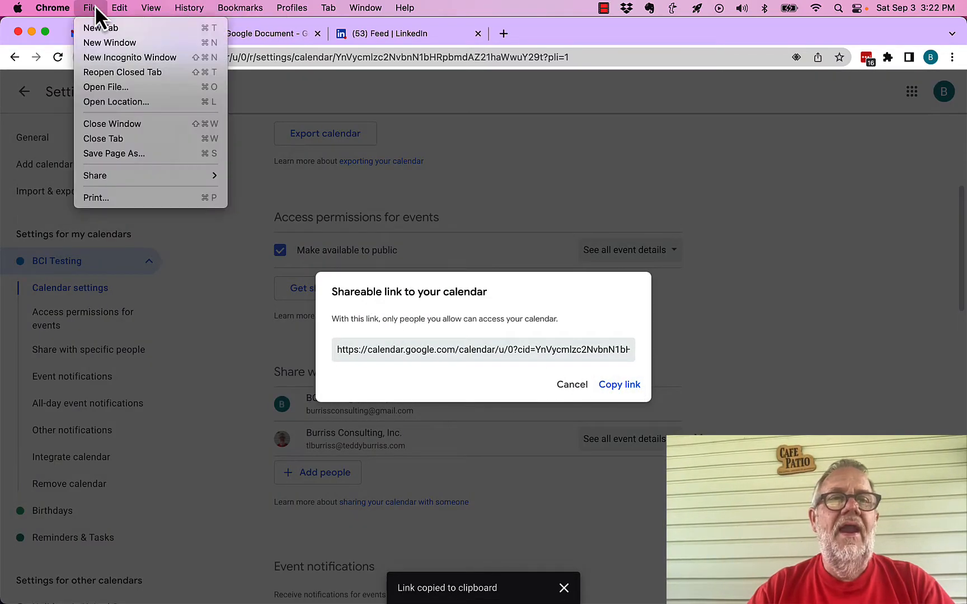
left_click(126, 58)
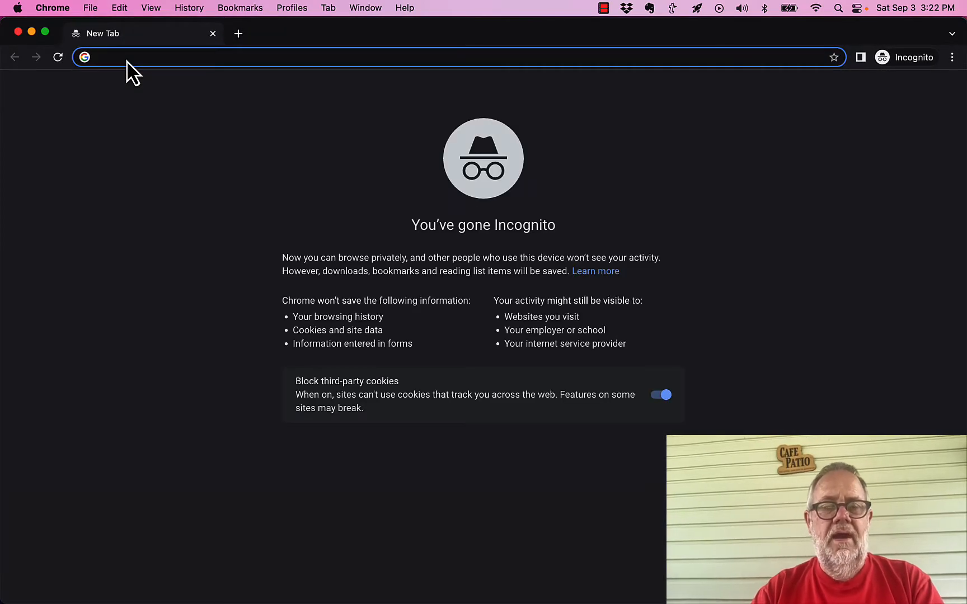
key("super+v")
key("Return")
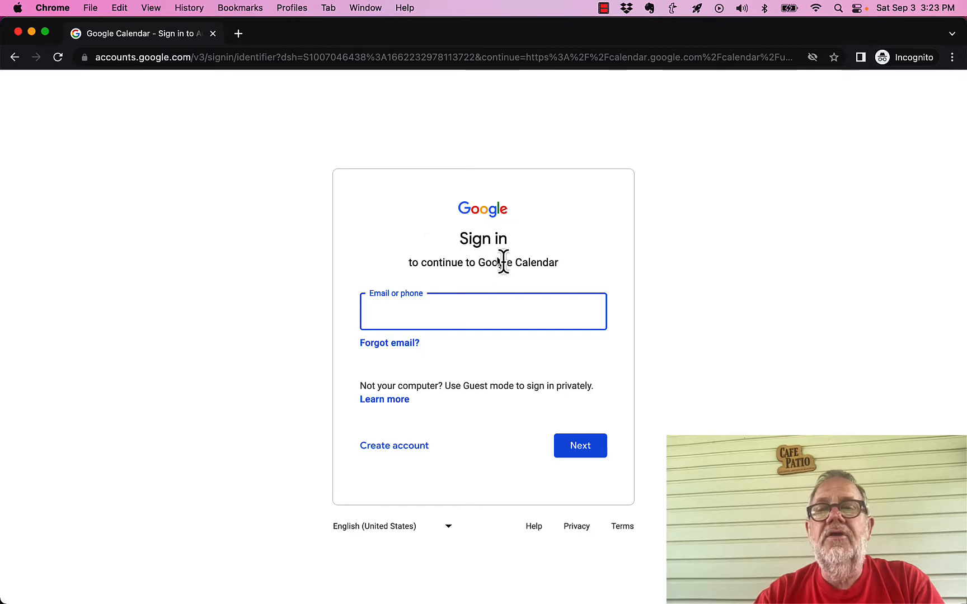
left_click(18, 32)
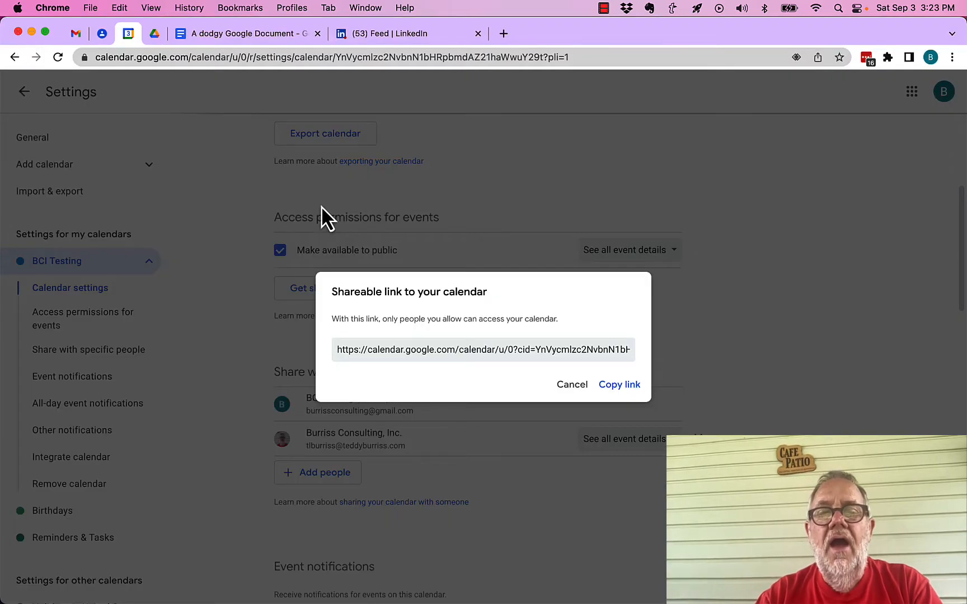
left_click(569, 391)
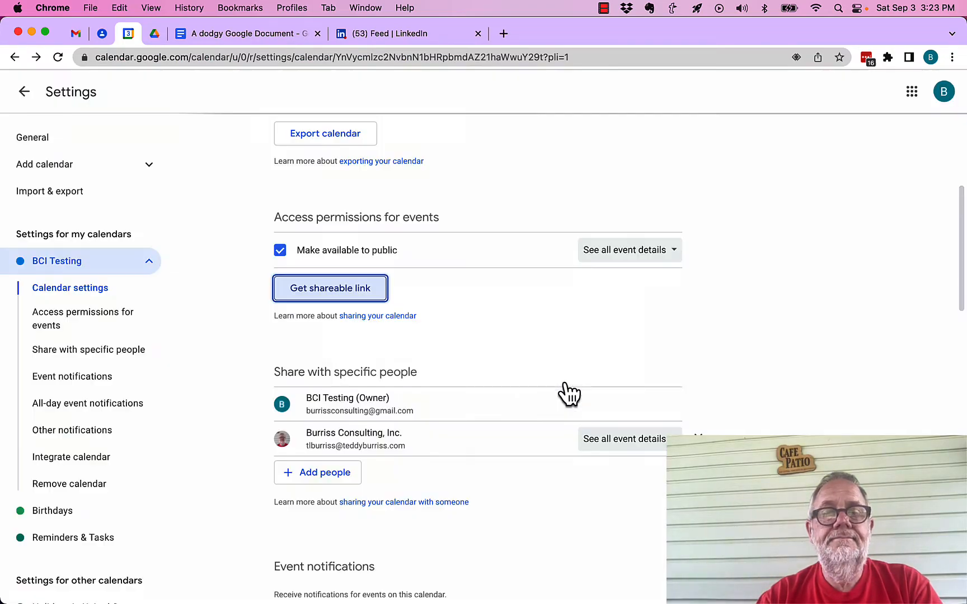
Turn the calendar's public availability off and on again, accepting the visibility warning
left_click(281, 252)
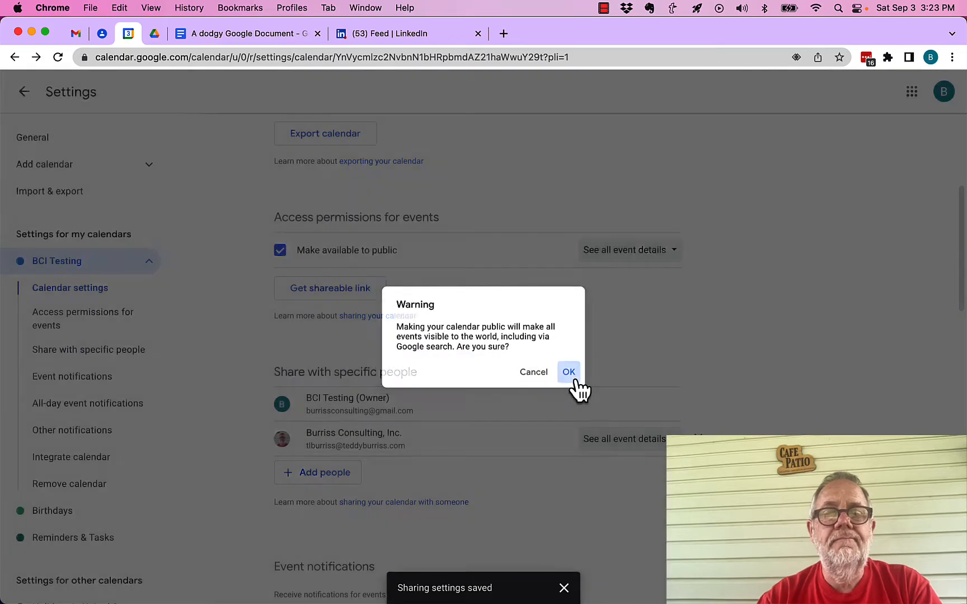
left_click(572, 376)
Review the permission levels offered for Burriss Consulting, Inc. and keep See all event details selected
scroll(710, 353, "down", 3)
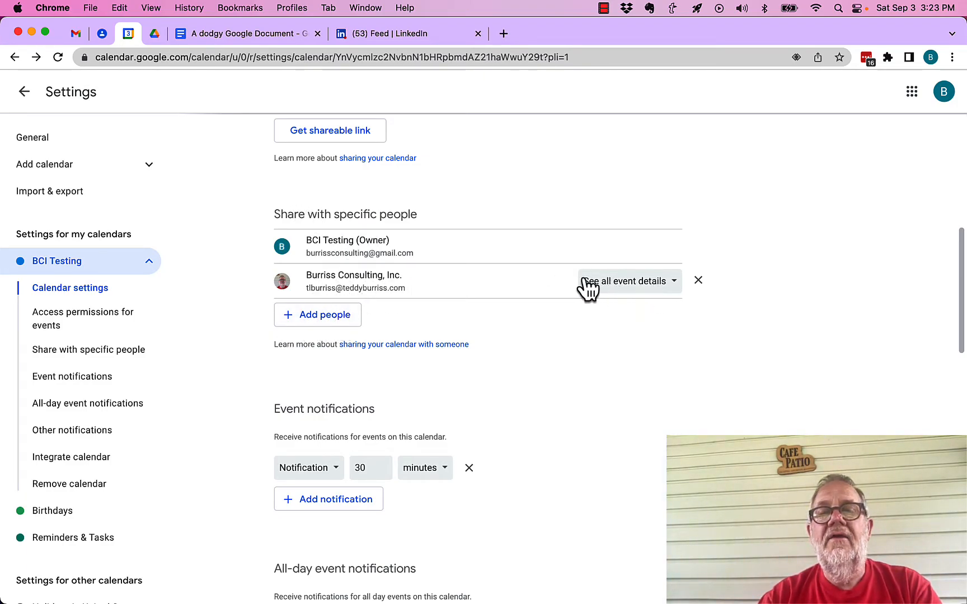
left_click(652, 282)
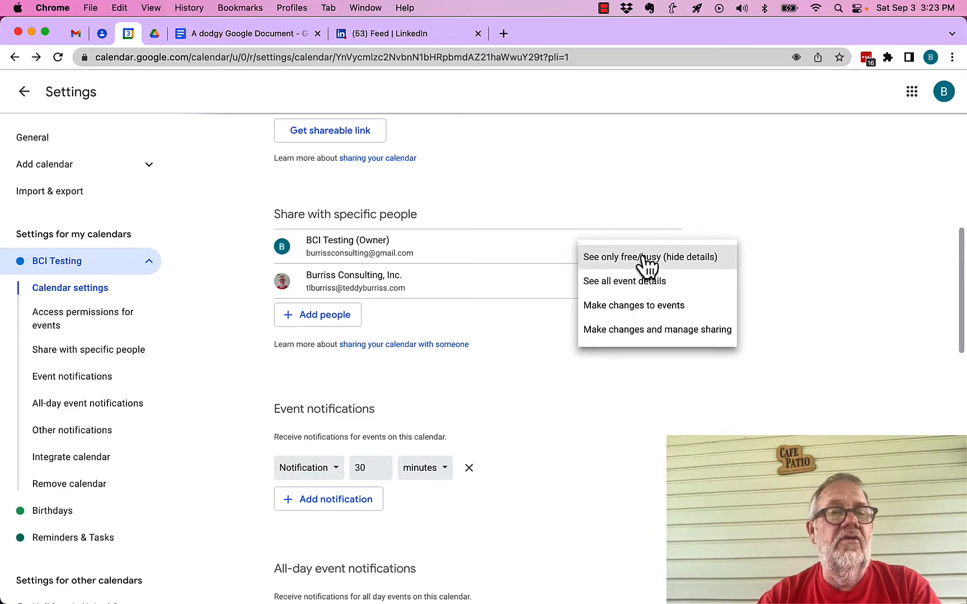
left_click(616, 283)
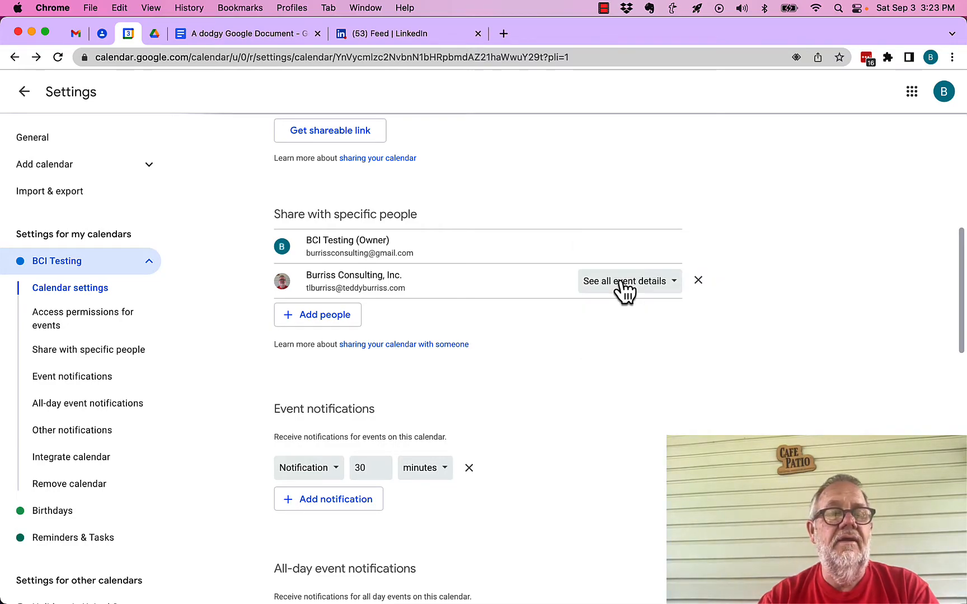
scroll(543, 400, "down", 6)
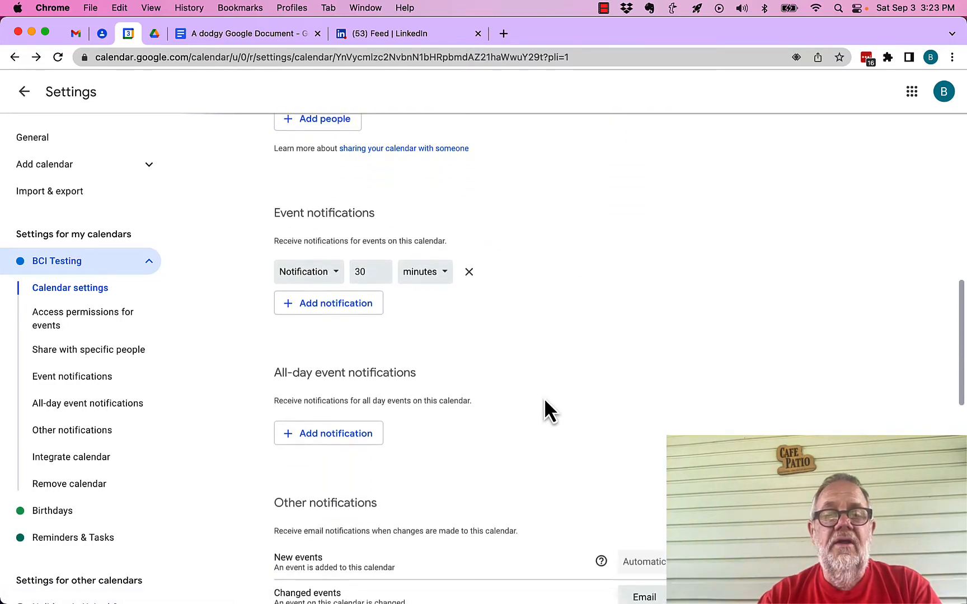
Copy the public URL from the Integrate calendar settings, view it in an incognito window, and close that window
scroll(545, 400, "down", 8)
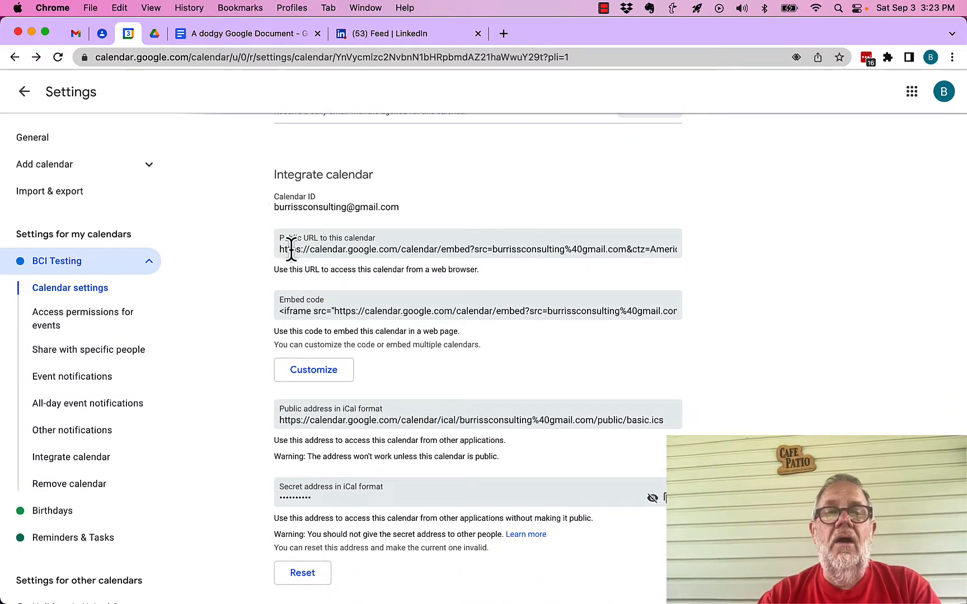
left_click(427, 251)
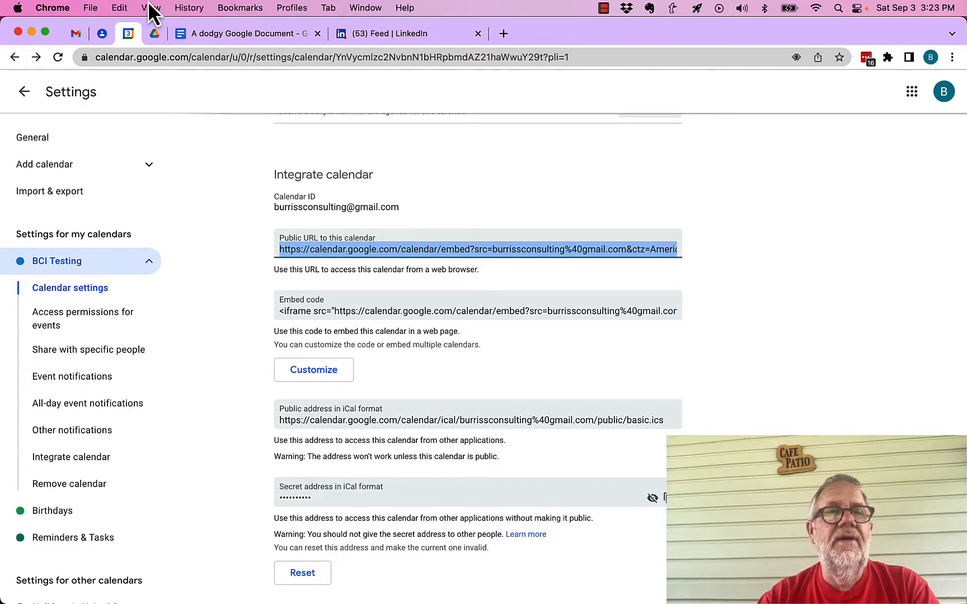
left_click(93, 8)
left_click(121, 58)
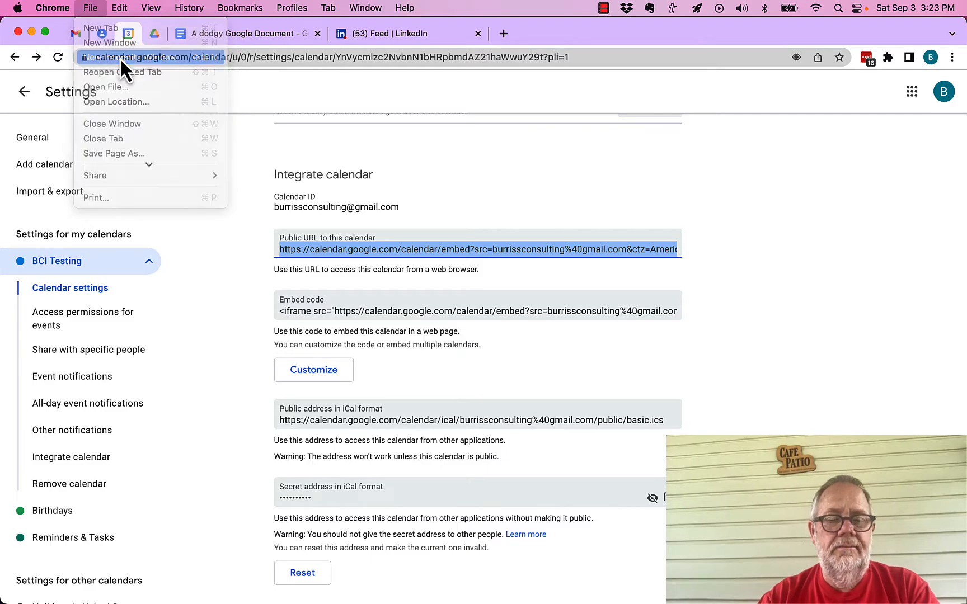
key("super+v")
key("Return")
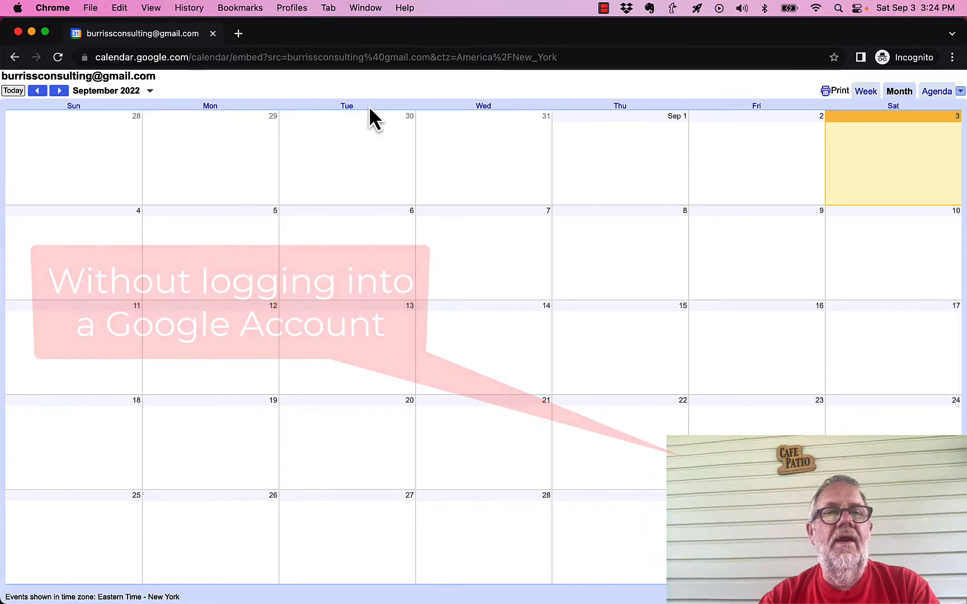
left_click(18, 31)
Return to the week view and create the event "Do YouTube Video" on Saturday, September 3, from 3:00pm to 4:00pm
left_click(23, 94)
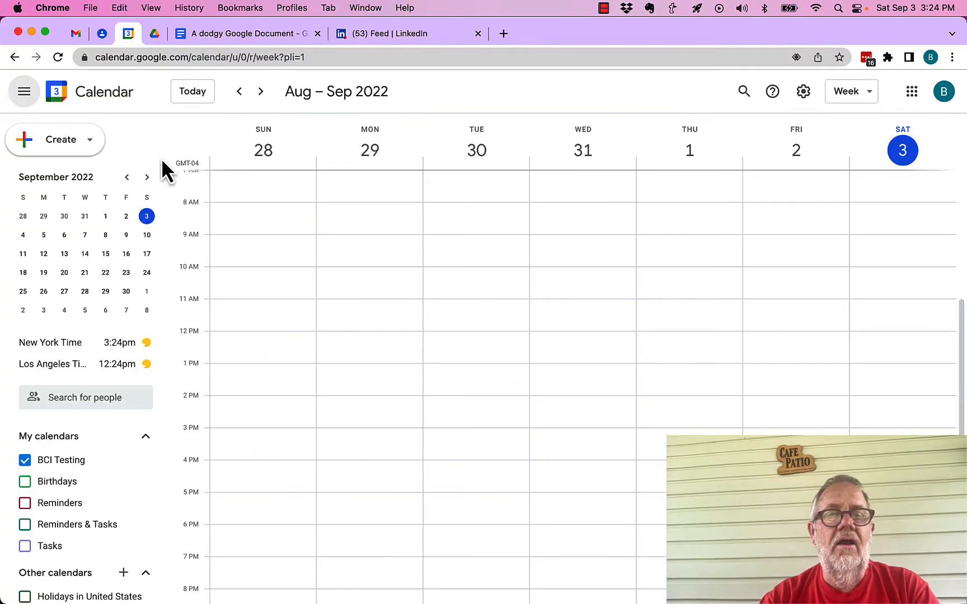
left_click(459, 350)
left_click(488, 301)
left_click(881, 435)
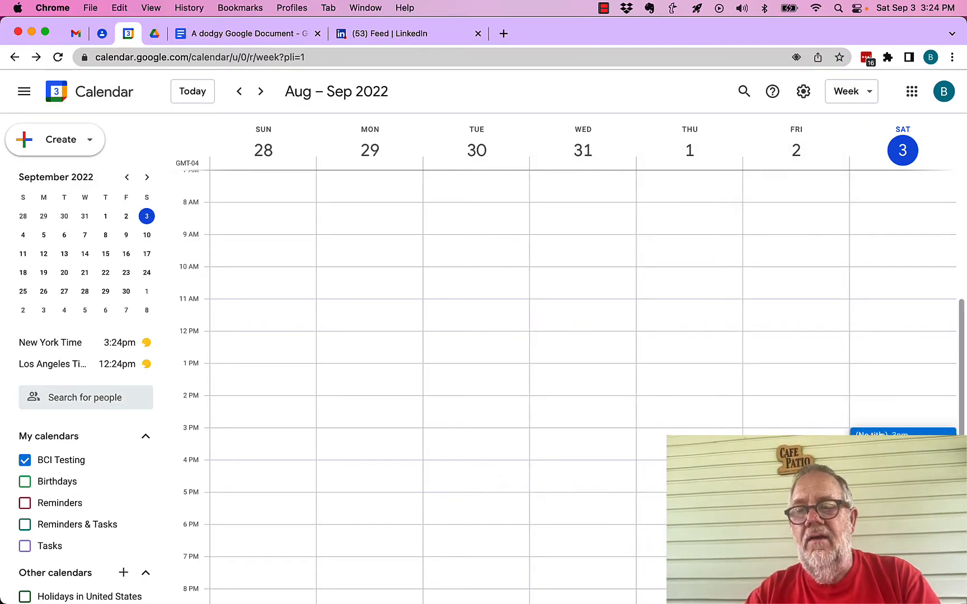
type("Do ")
type("o")
type("YouTUe")
key("BackSpace")
key("BackSpace")
type("ube Video")
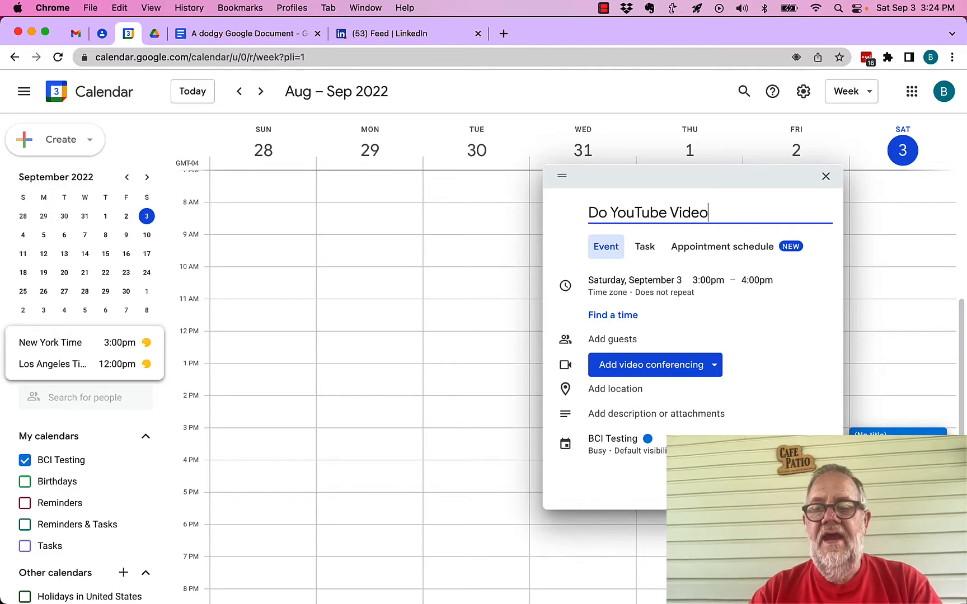
key("Return")
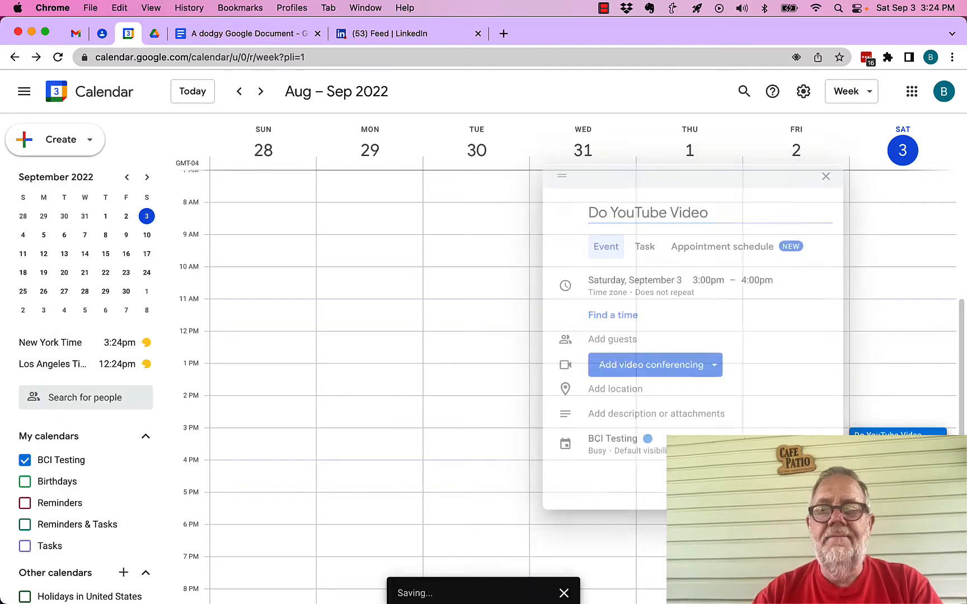
Reopen the calendar's public URL in an incognito window to check the new event and the link address, then close the window
left_click(97, 7)
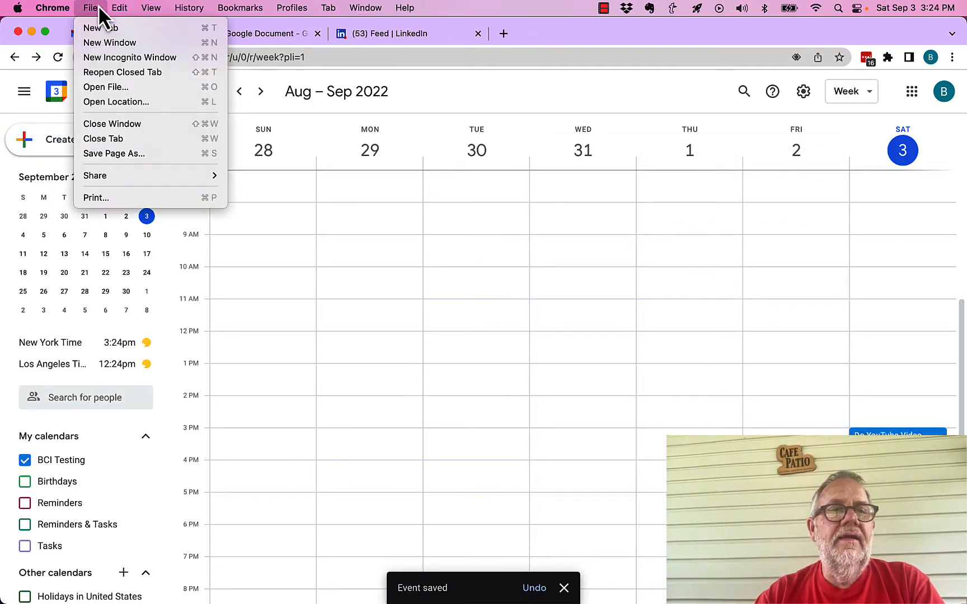
left_click(114, 57)
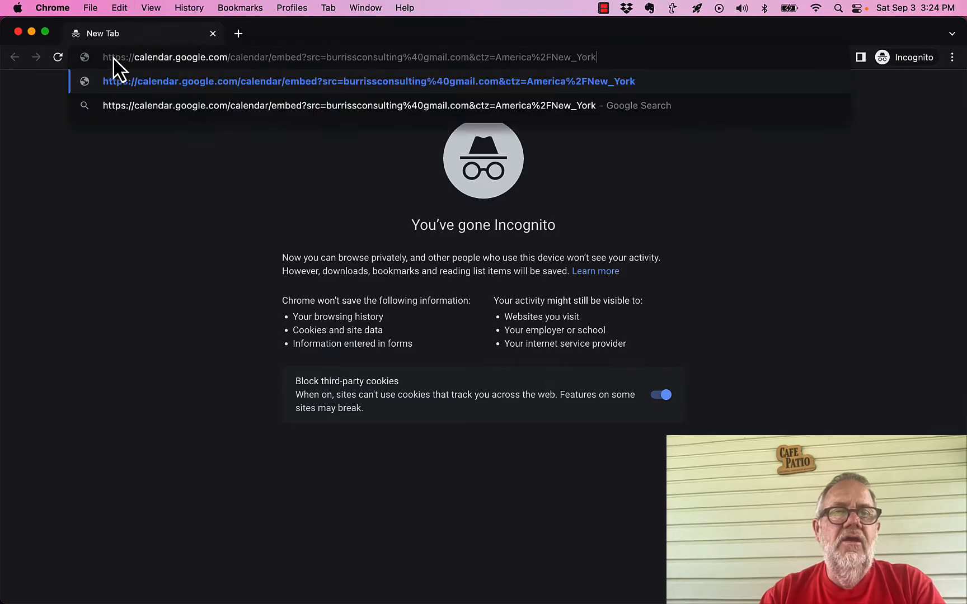
key("Return")
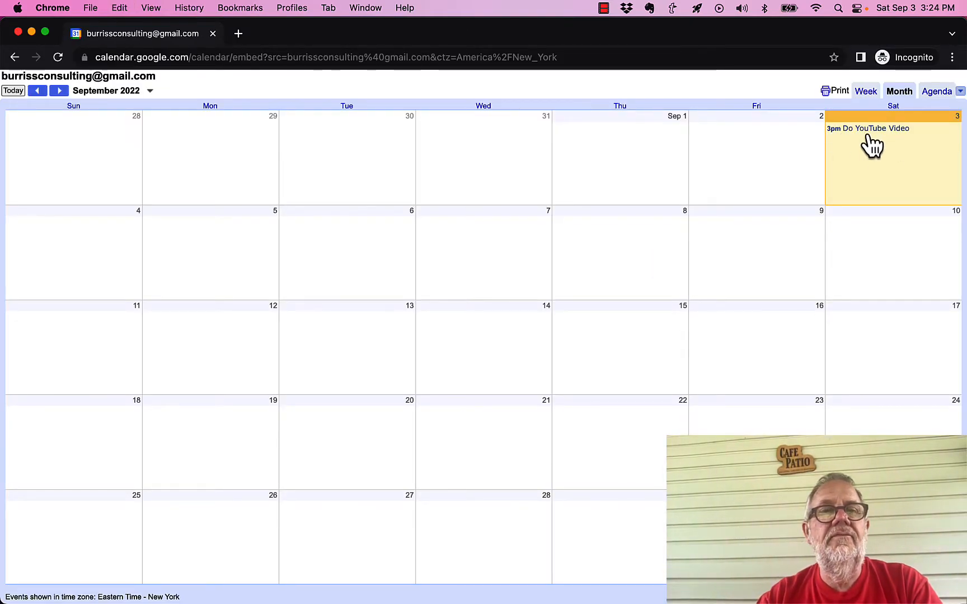
left_click(154, 58)
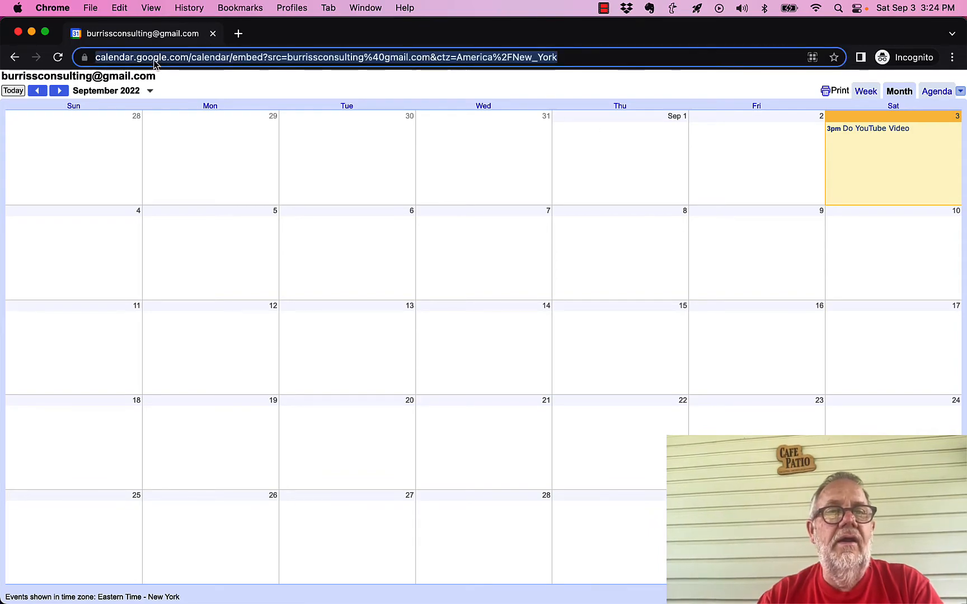
left_click(242, 59)
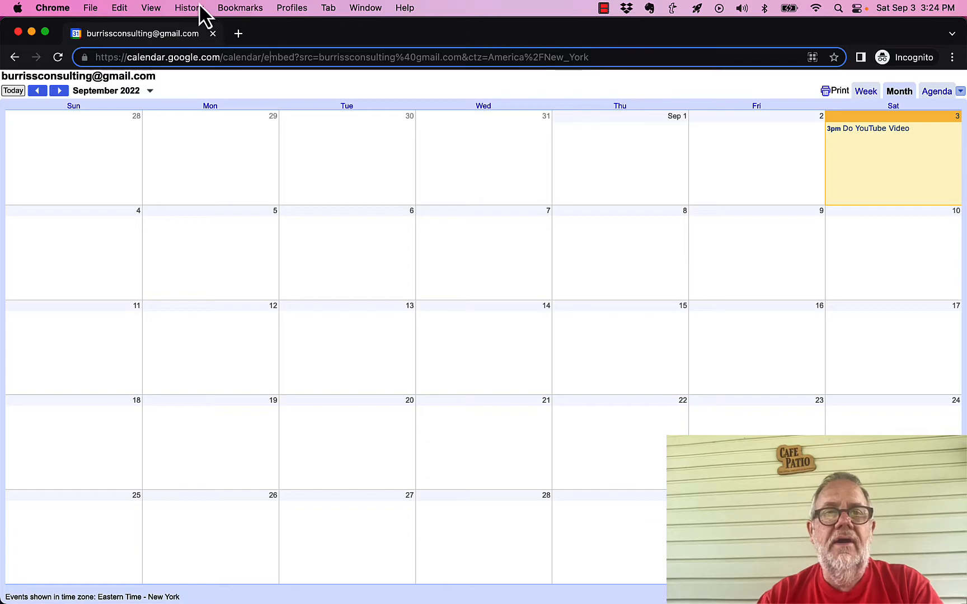
left_click(17, 32)
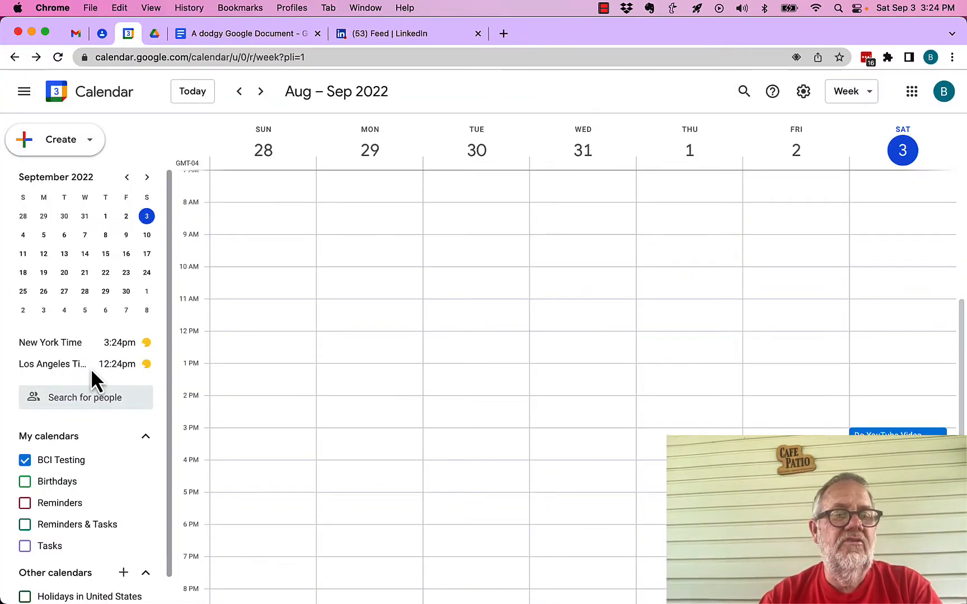
Return to BCI Testing's settings and sharing and open the customization page for its embed code
left_click(145, 460)
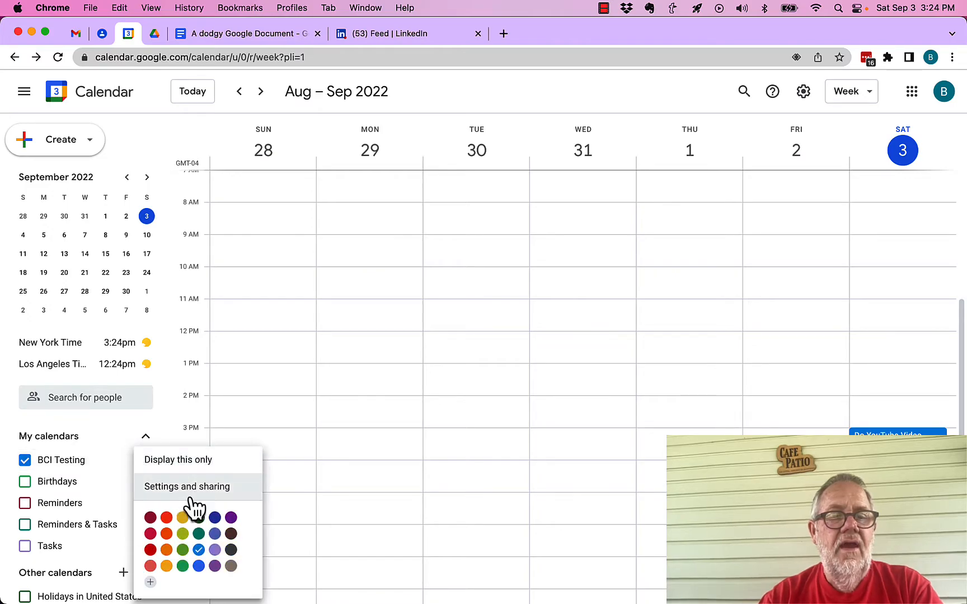
left_click(197, 490)
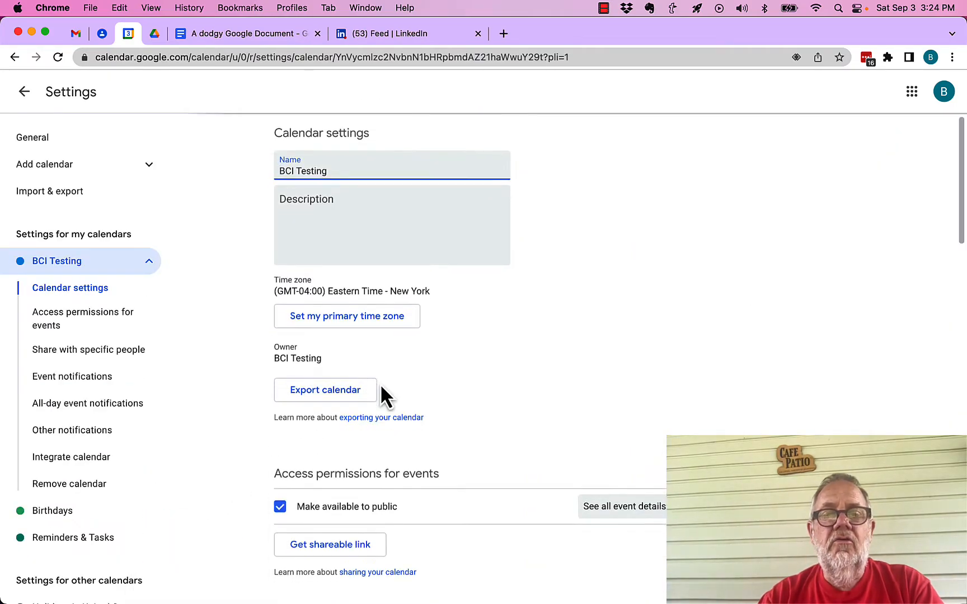
scroll(381, 386, "down", 20)
scroll(381, 385, "down", 3)
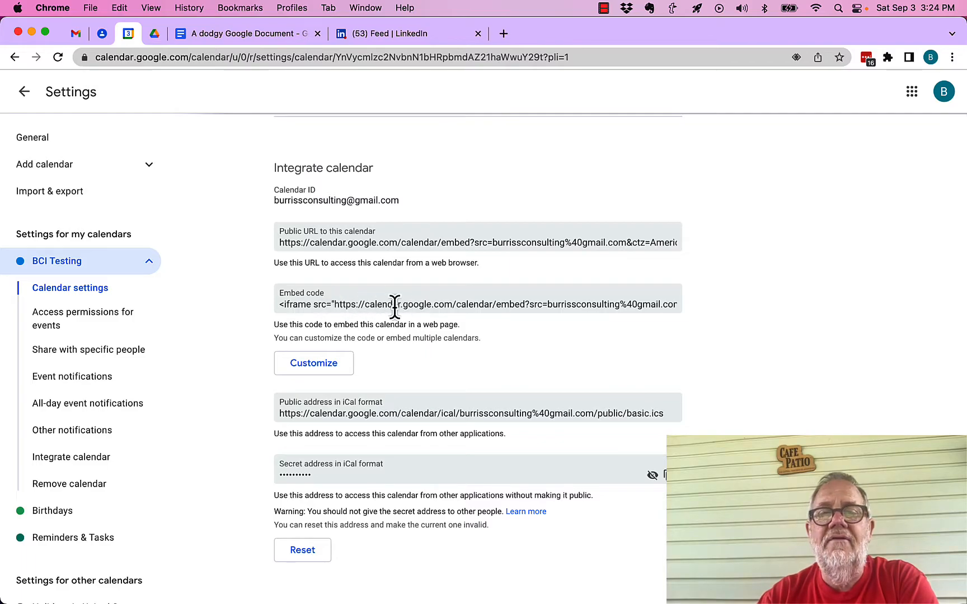
left_click(312, 362)
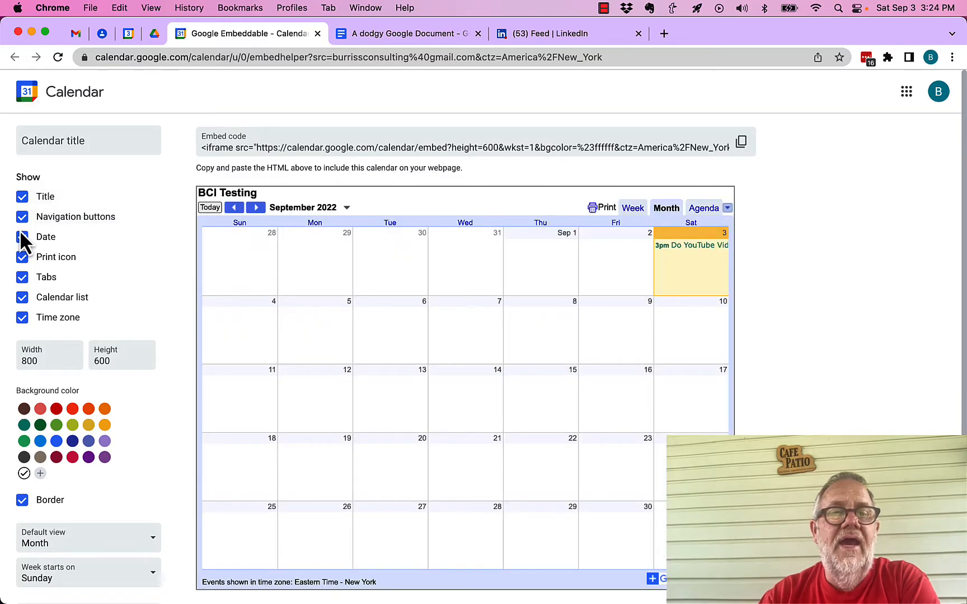
Hide the print icon in the embedded calendar, switching the tabs and time zone off and back on
left_click(22, 258)
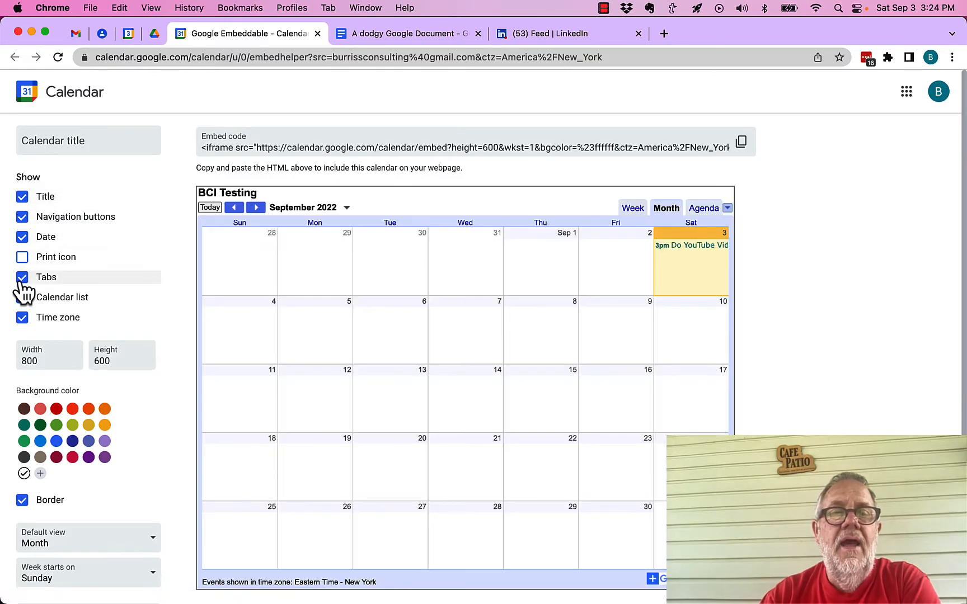
left_click(23, 278)
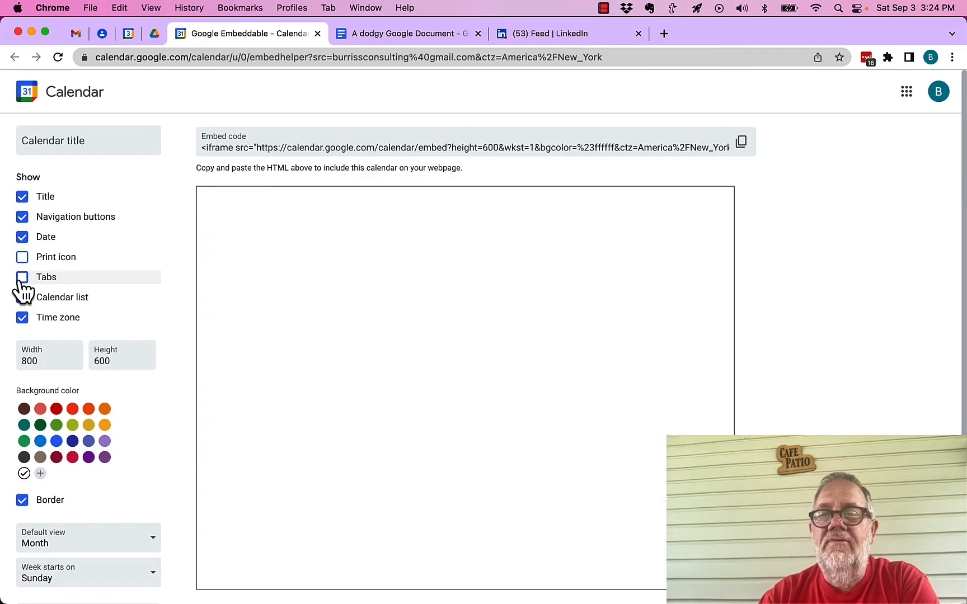
left_click(22, 278)
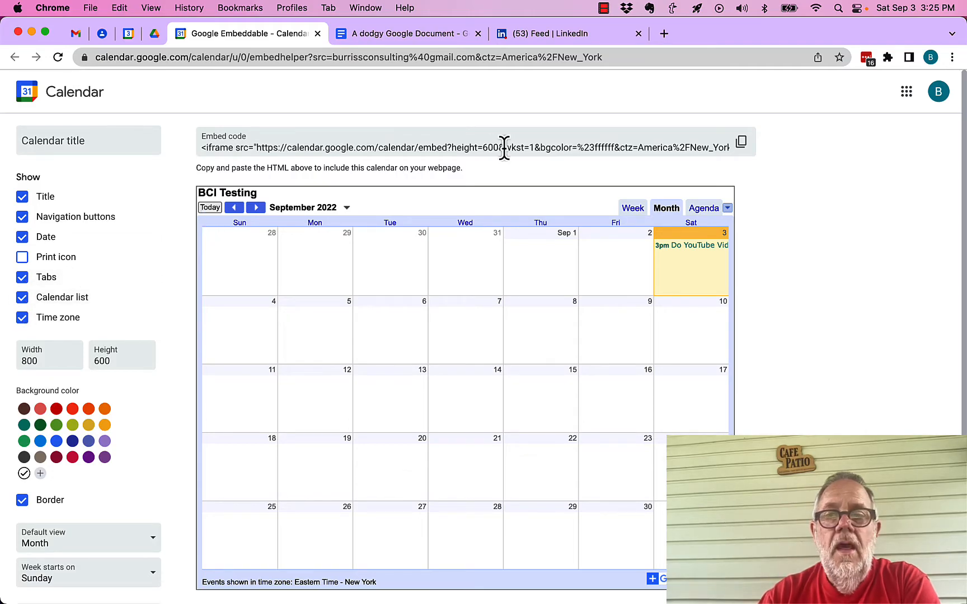
left_click(728, 208)
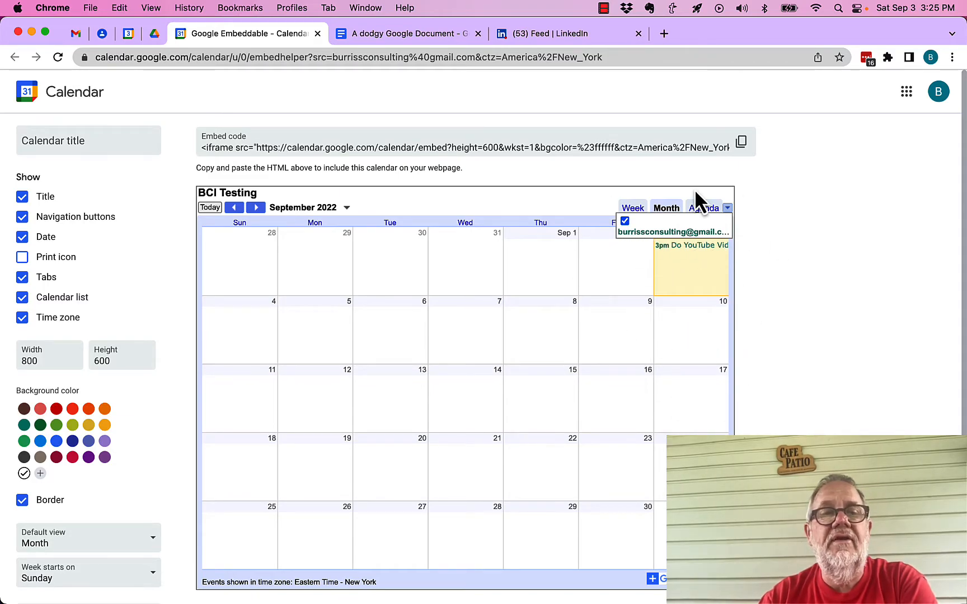
left_click(23, 317)
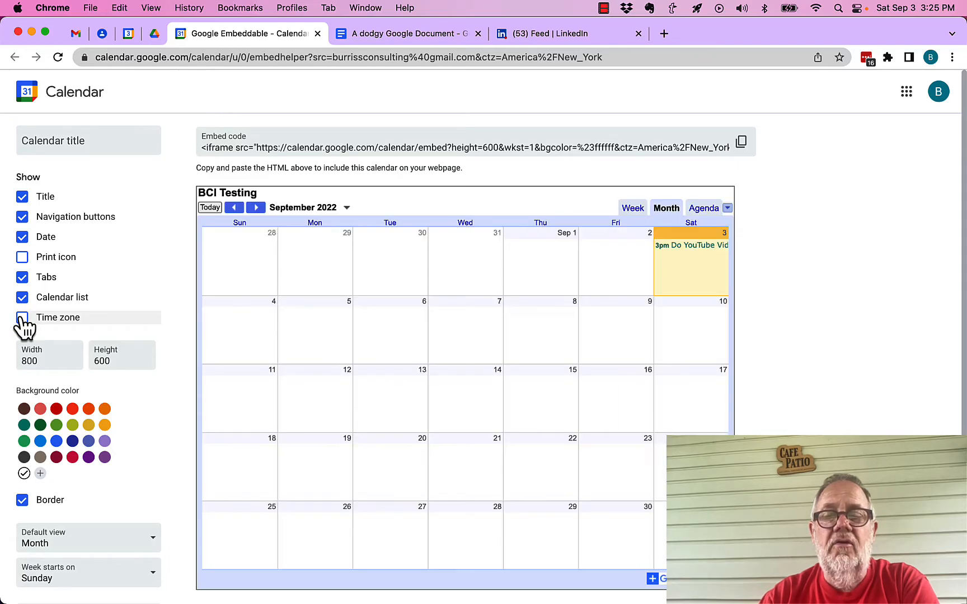
left_click(23, 318)
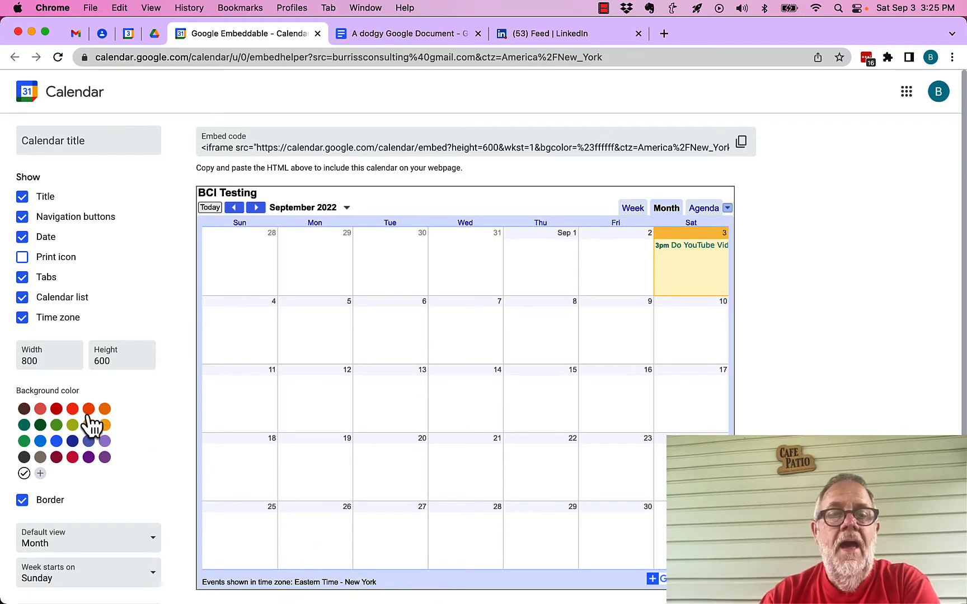
Give the embedded calendar a dark red background and a default Week view with weeks starting on Monday
left_click(56, 411)
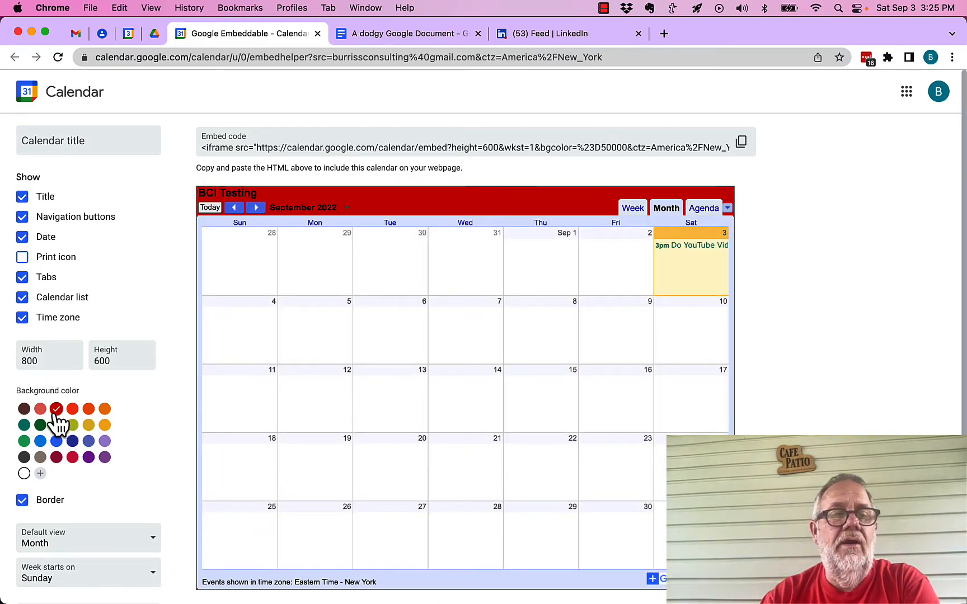
scroll(80, 547, "down", 3)
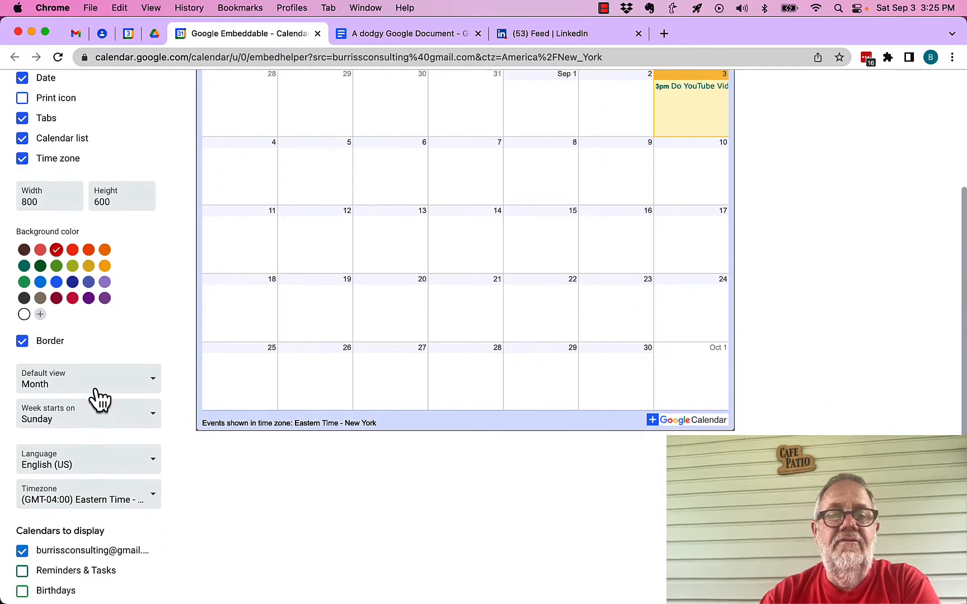
left_click(99, 398)
left_click(59, 365)
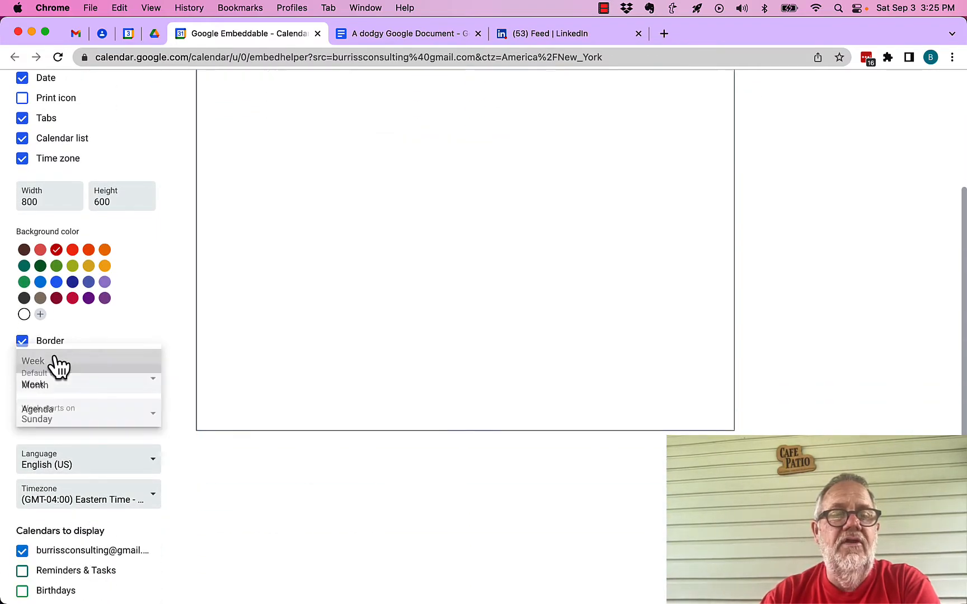
left_click(96, 429)
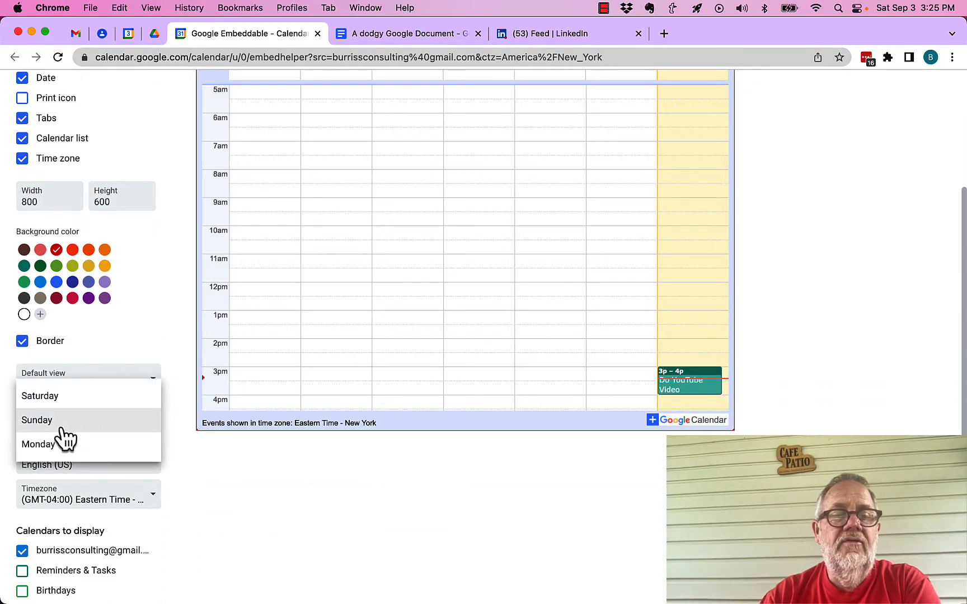
left_click(43, 447)
scroll(125, 352, "up", 3)
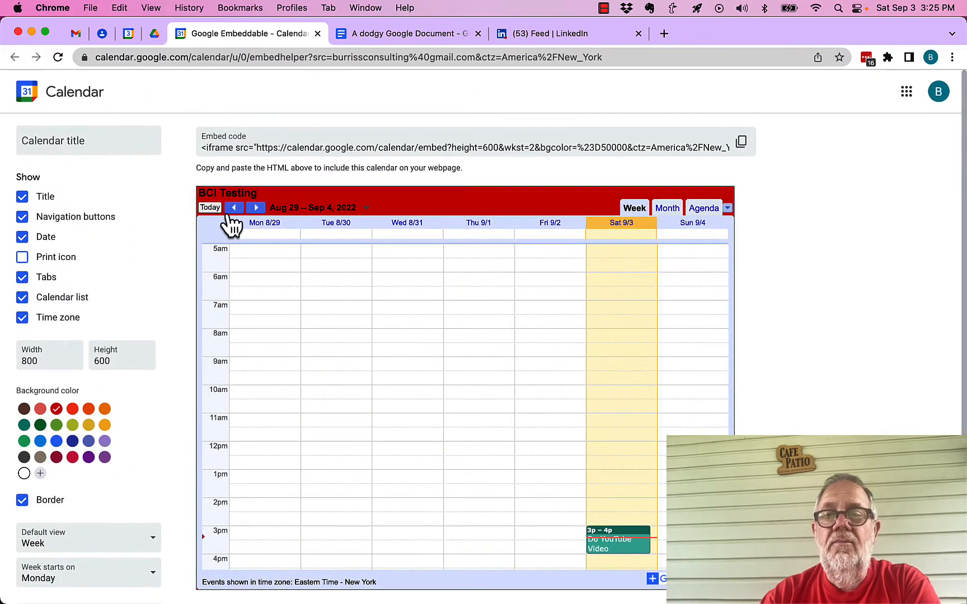
Add Reminders & Tasks, Birthdays and Holidays in United States to the displayed calendars and check the preview's calendar list
scroll(169, 326, "down", 4)
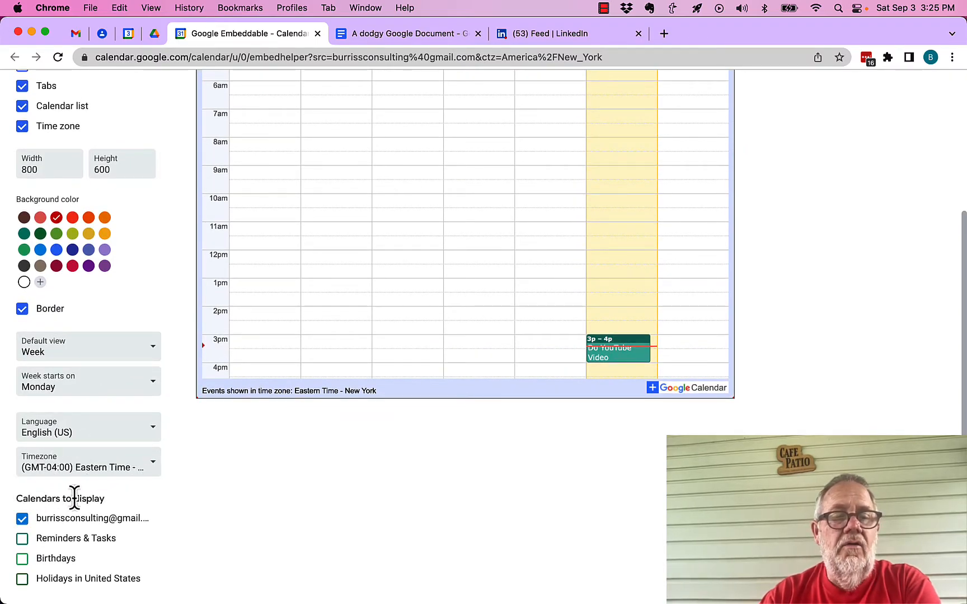
left_click(22, 539)
left_click(23, 559)
left_click(23, 580)
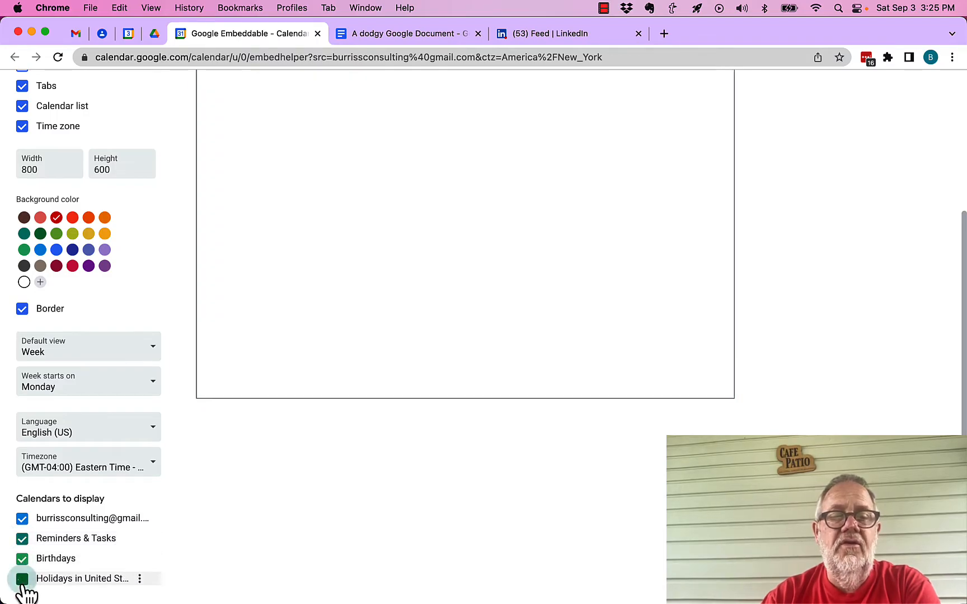
scroll(152, 397, "up", 5)
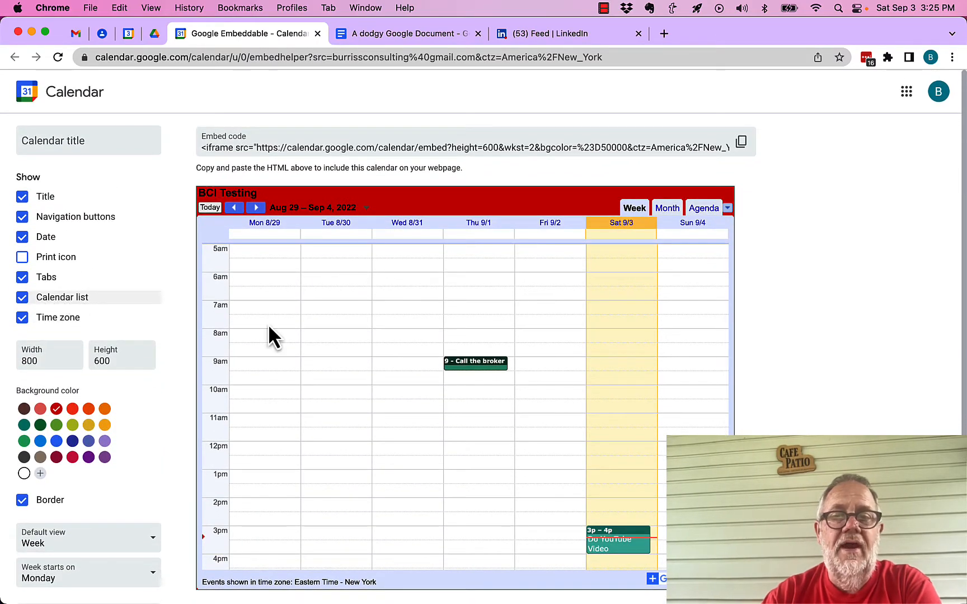
left_click(728, 208)
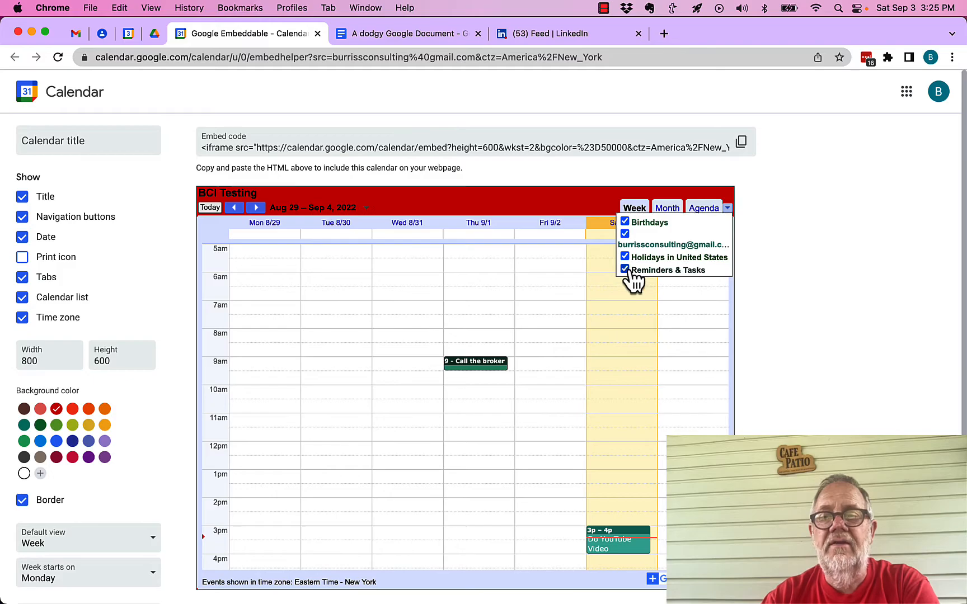
Remove Reminders & Tasks, Birthdays and Holidays in United States from the embedded calendar's displayed calendars
scroll(145, 443, "down", 5)
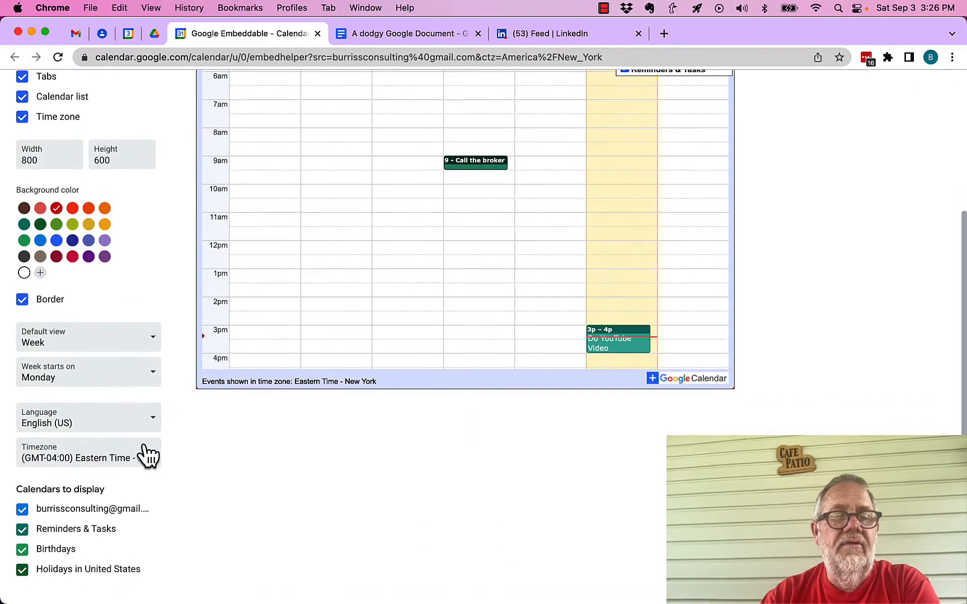
left_click(23, 539)
left_click(22, 558)
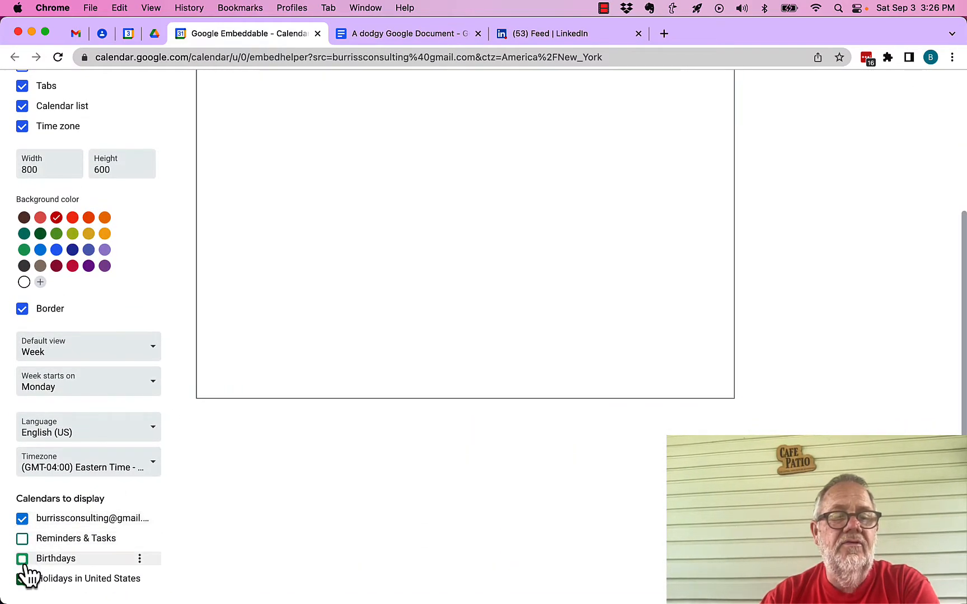
left_click(22, 579)
scroll(181, 345, "up", 5)
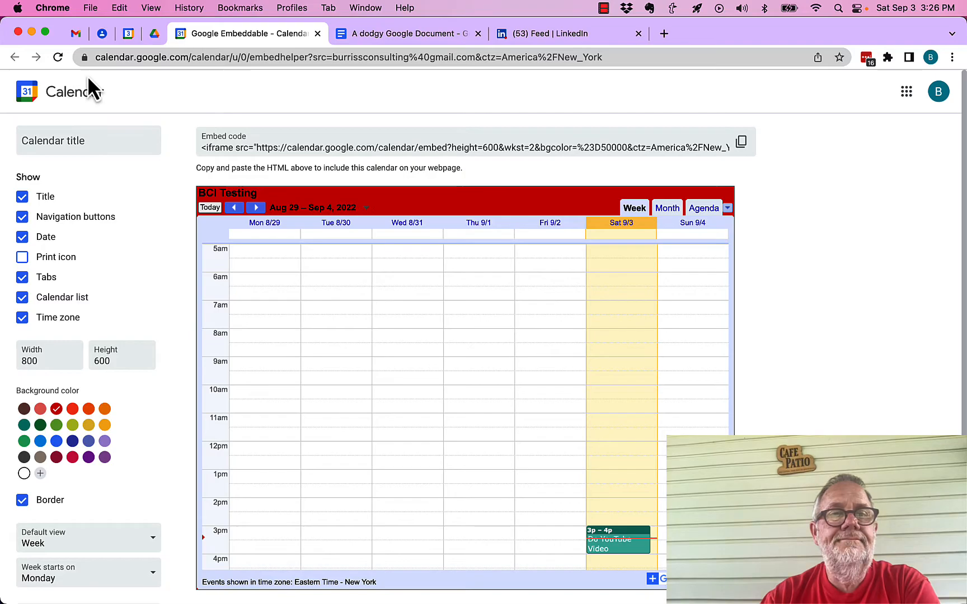
Return to BCI Testing's integration settings and highlight the beginning of its public URL and of its embed code
left_click(128, 34)
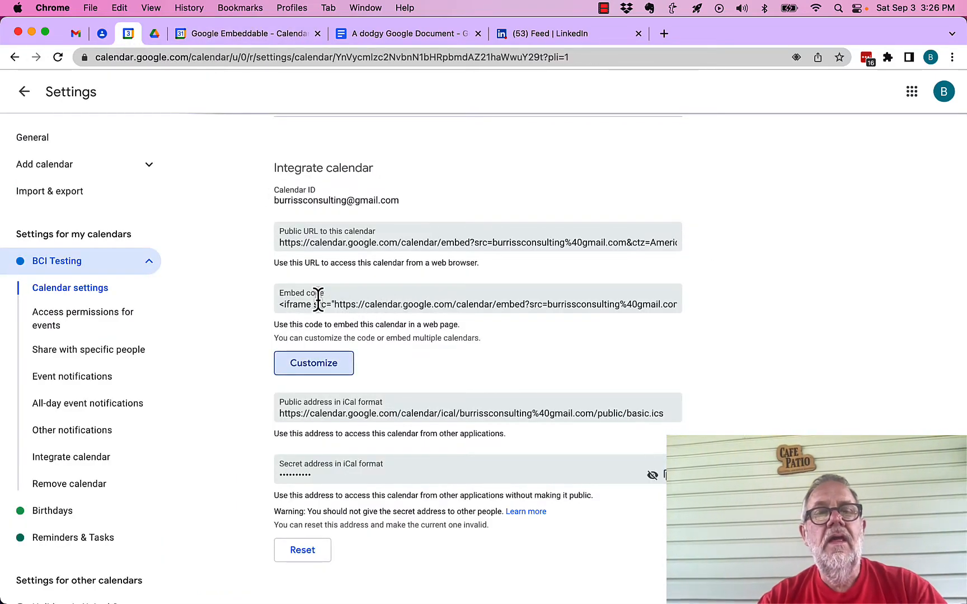
left_click_drag(290, 244, 392, 246)
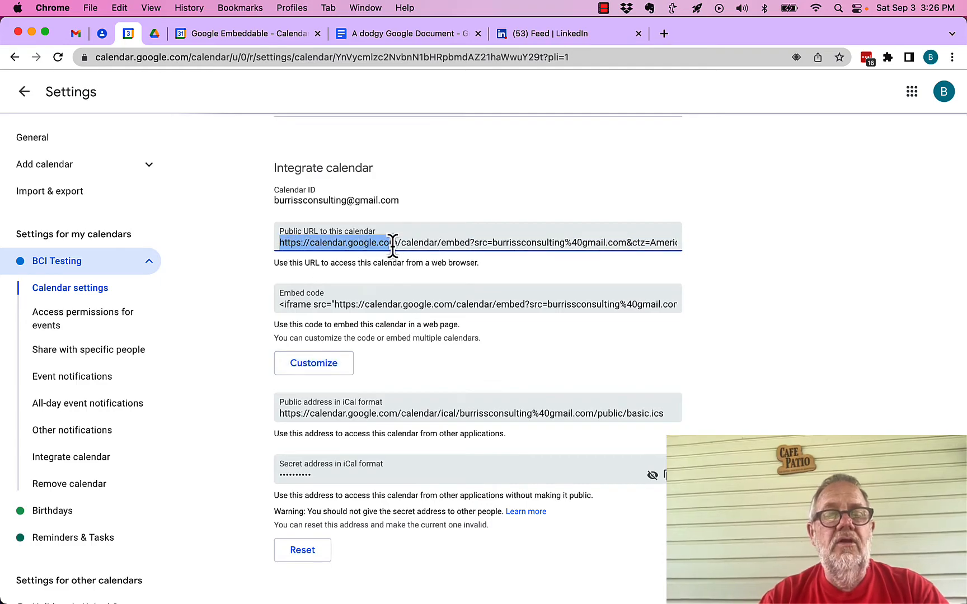
left_click_drag(284, 308, 424, 311)
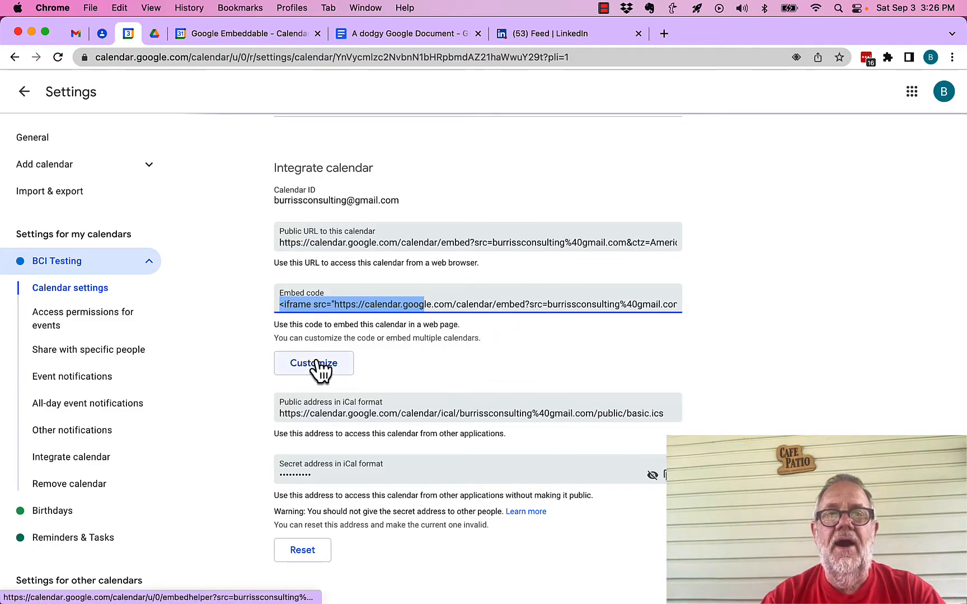
Close the embed customization page and highlight the usage note and warning under BCI Testing's secret iCal address
left_click(317, 33)
left_click(211, 419)
scroll(210, 419, "down", 3)
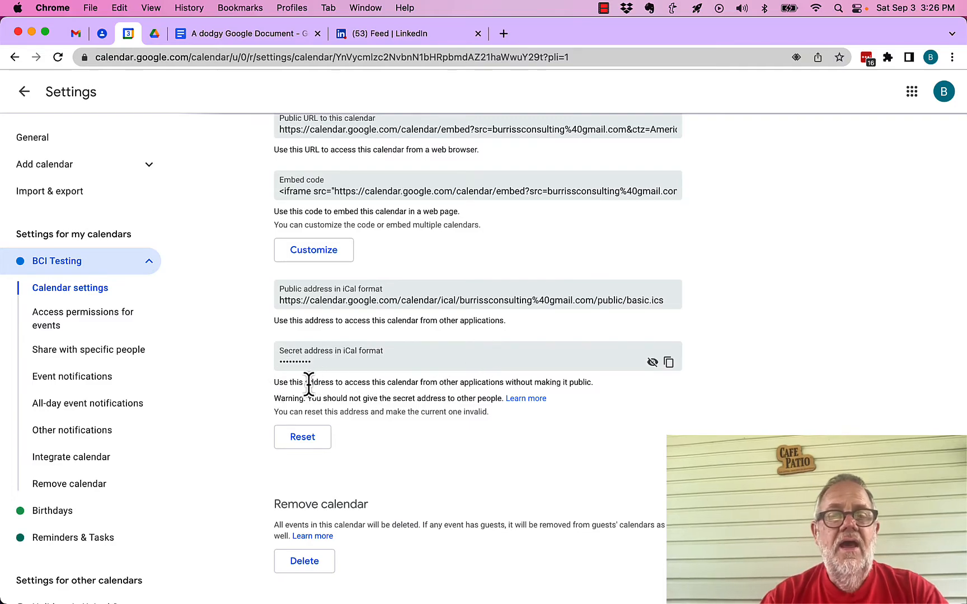
left_click_drag(303, 383, 585, 382)
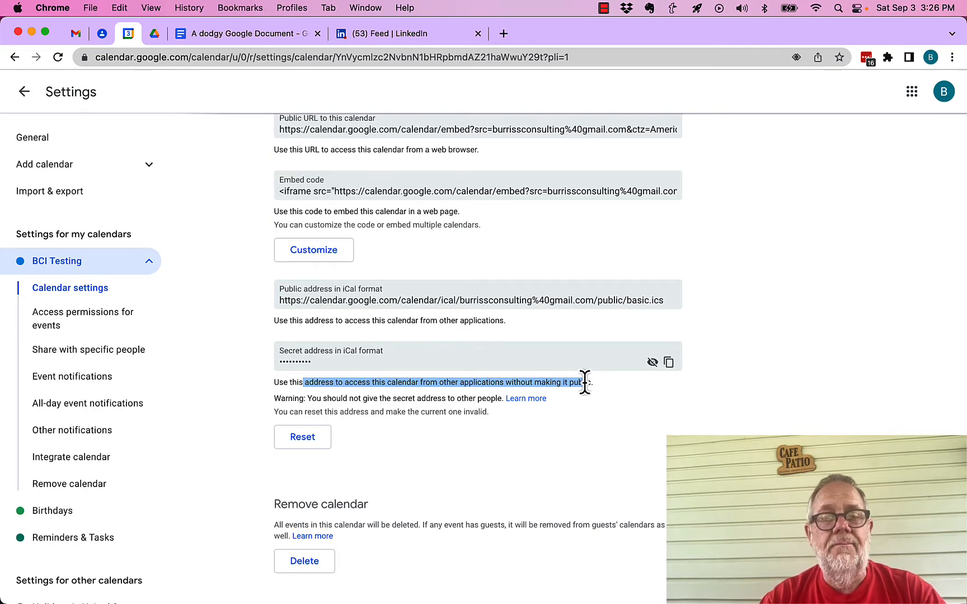
left_click_drag(343, 401, 491, 398)
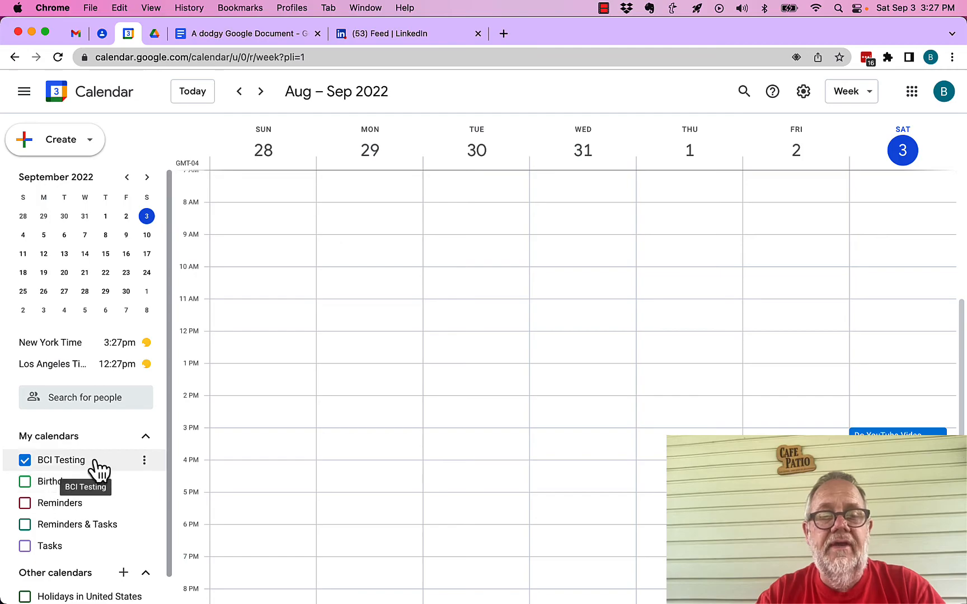
Open BCI Testing's settings and sharing from the calendar list and review its notification settings down to the Integrate calendar section
left_click(144, 460)
left_click(204, 508)
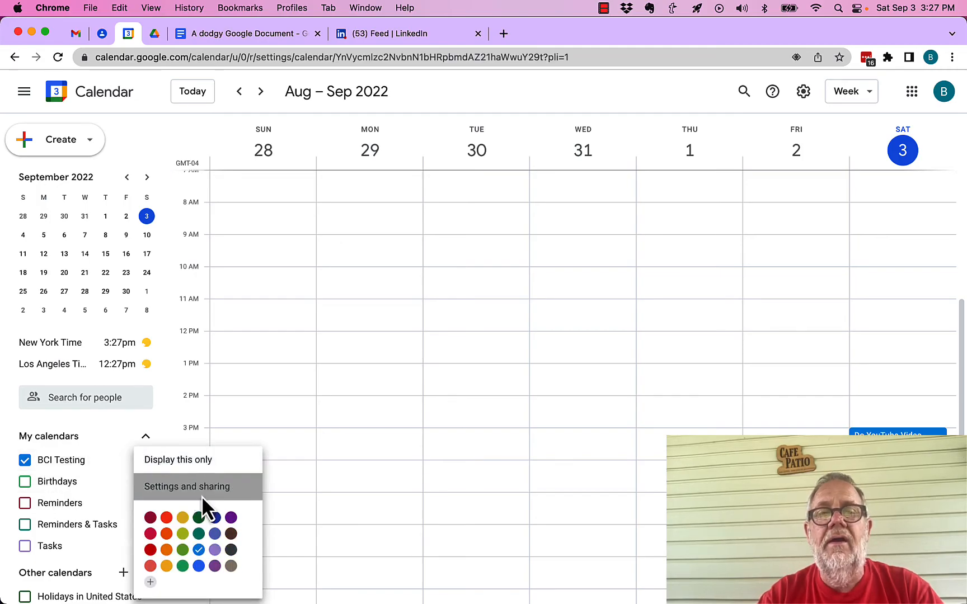
scroll(419, 439, "down", 12)
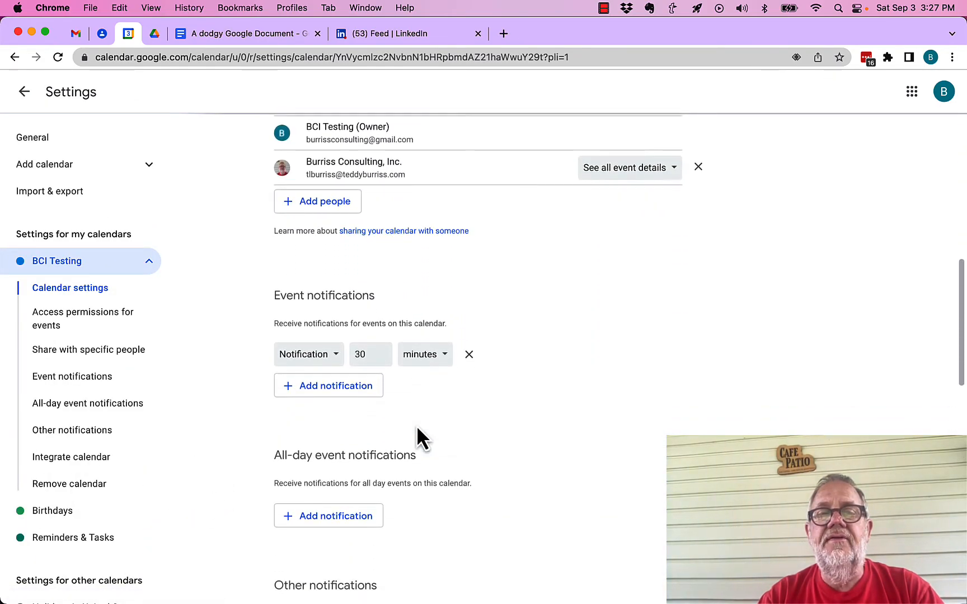
scroll(417, 430, "down", 5)
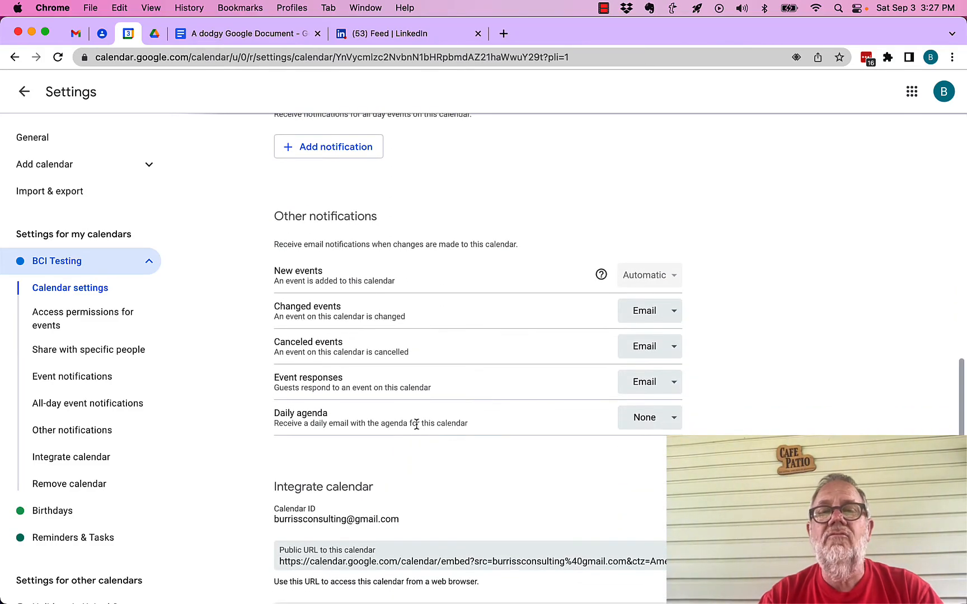